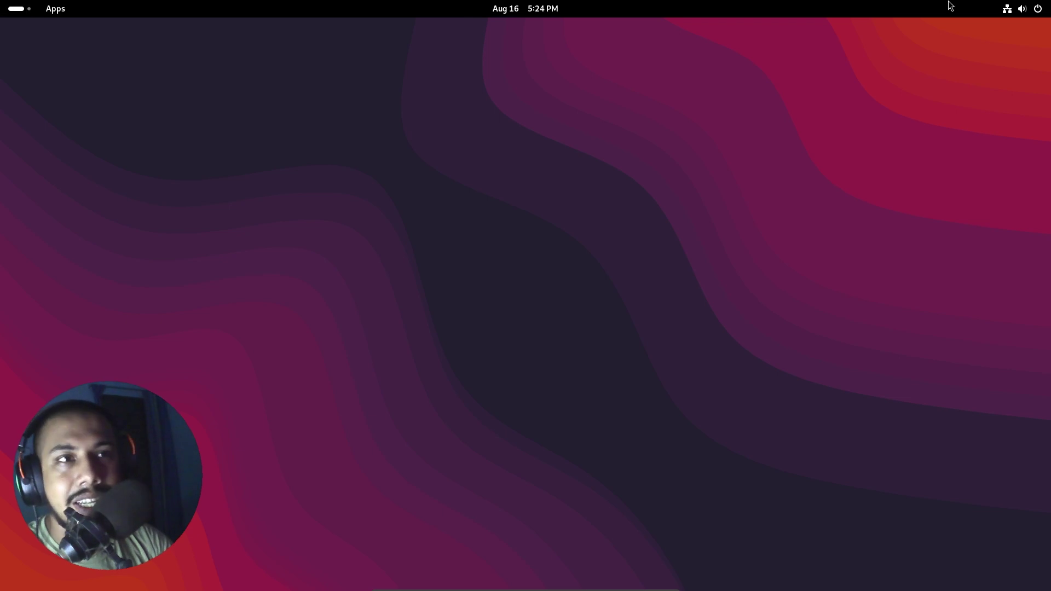
click(1030, 7)
click(652, 9)
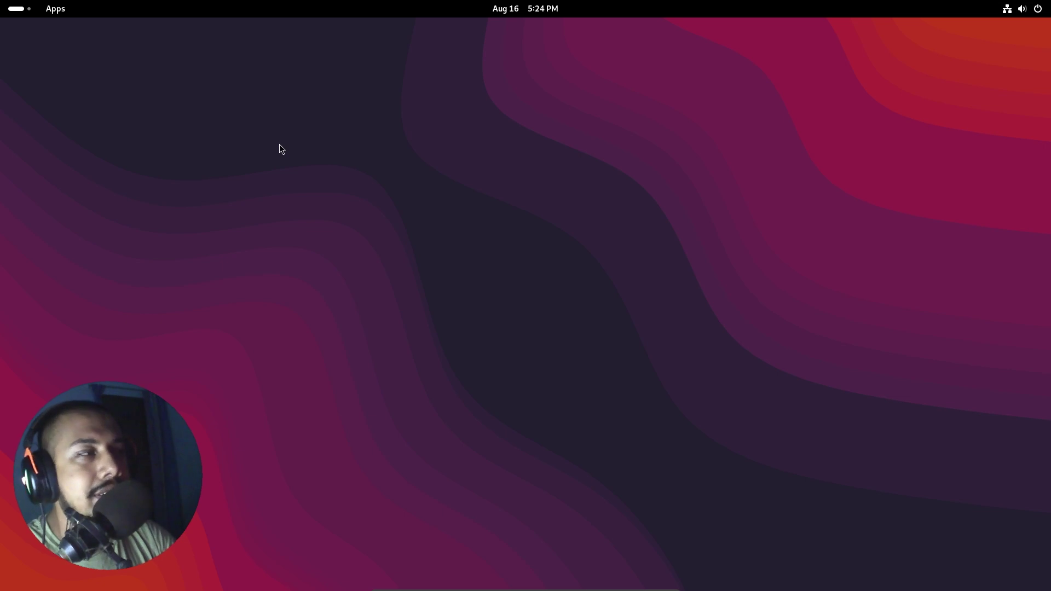
click(47, 16)
click(28, 12)
click(28, 12)
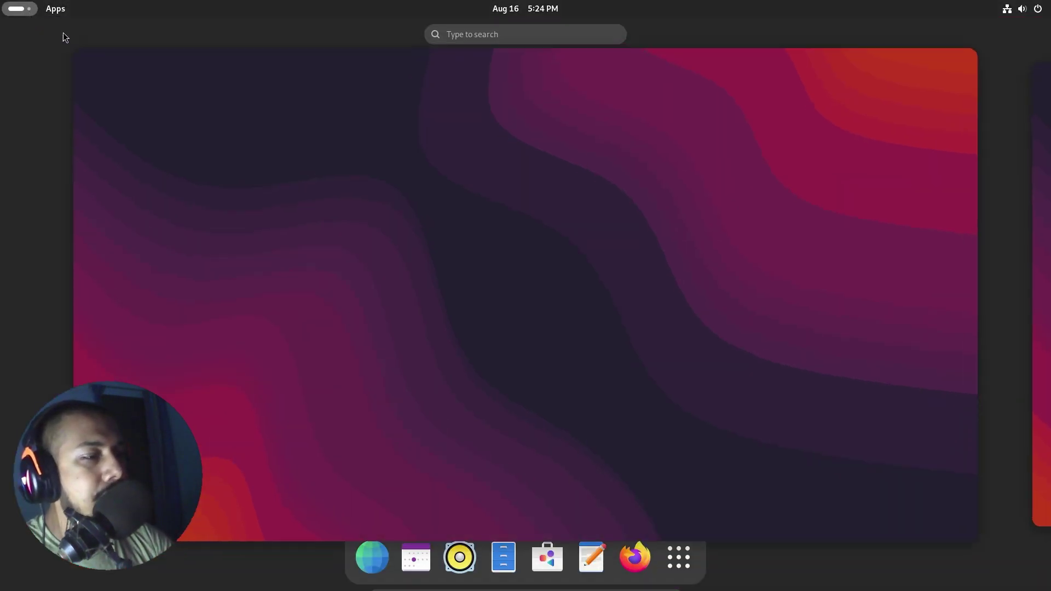
Launch the Software store from the overview and check its Installed and Explore pages
key(super)
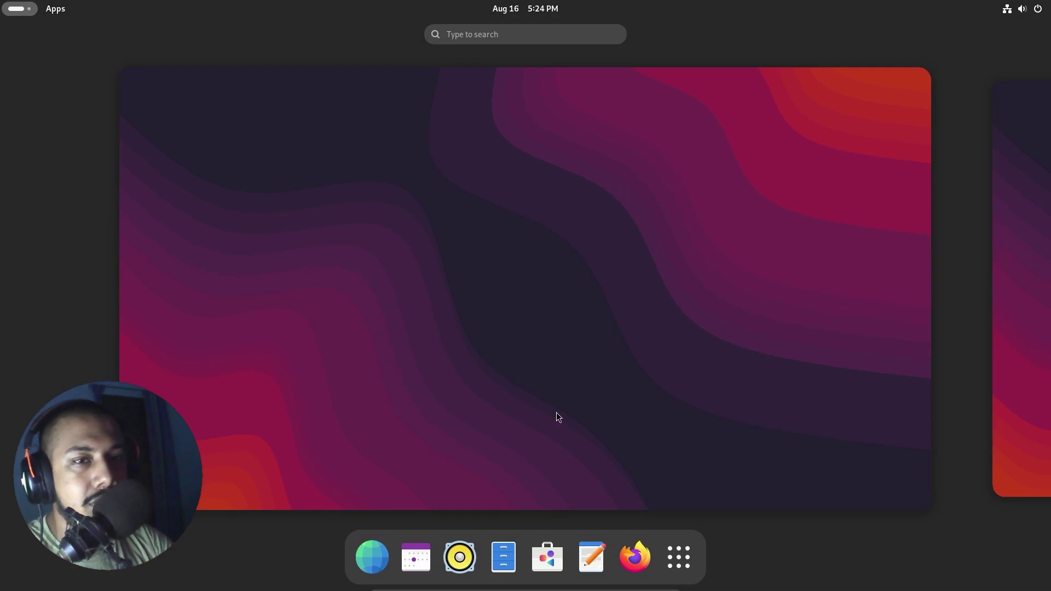
click(556, 569)
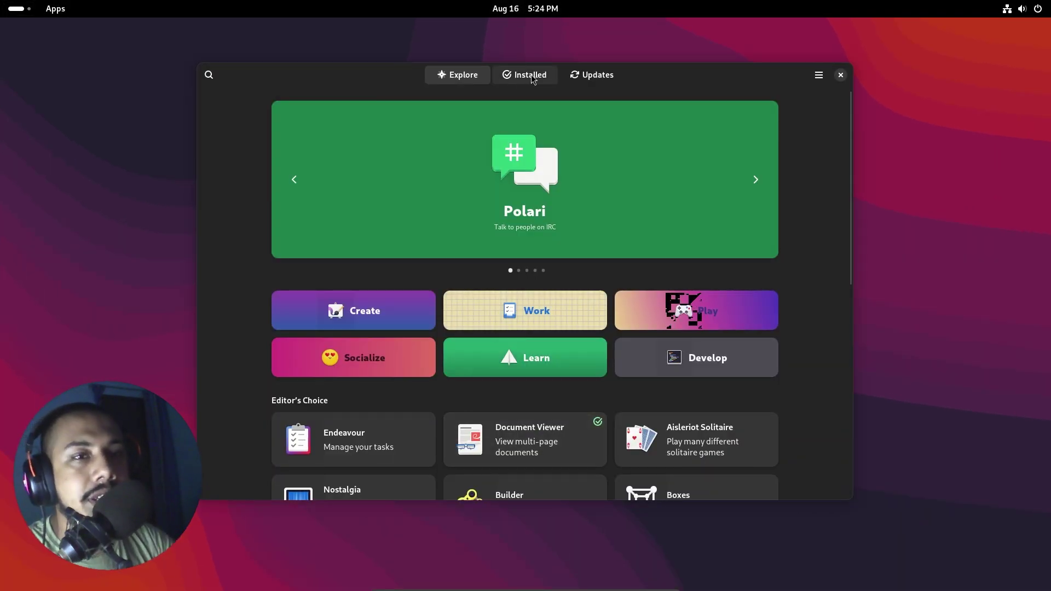
click(532, 74)
click(477, 76)
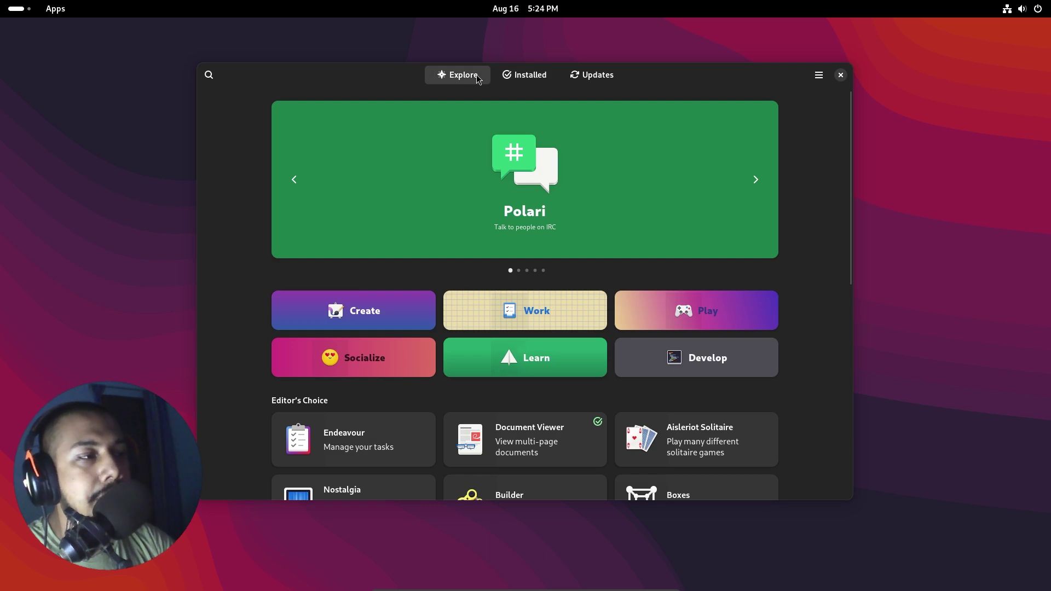
Search the Software store for "extension" and open the Extension Manager page
click(208, 75)
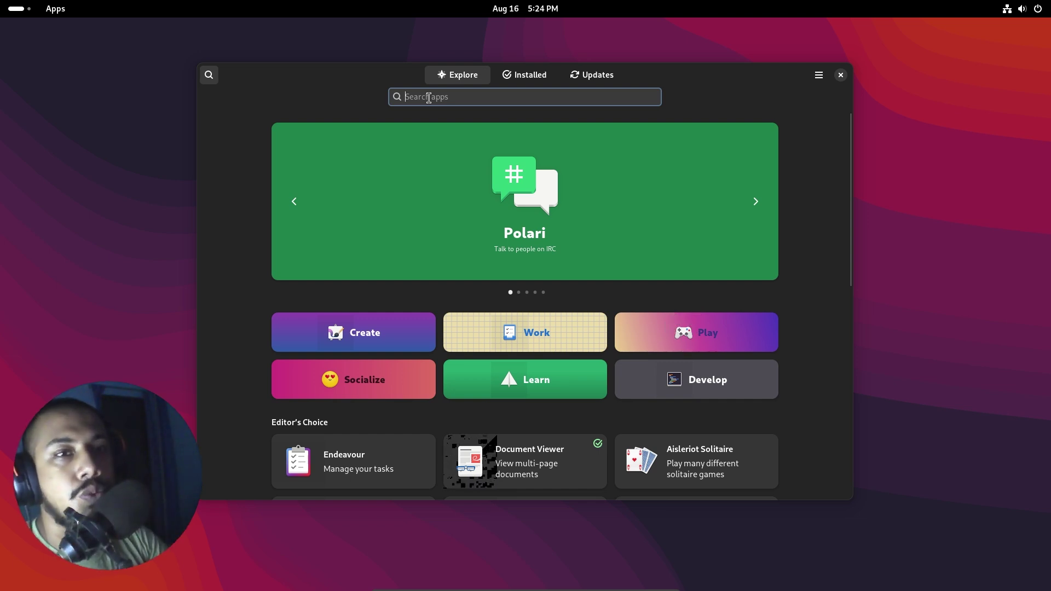
text(e)
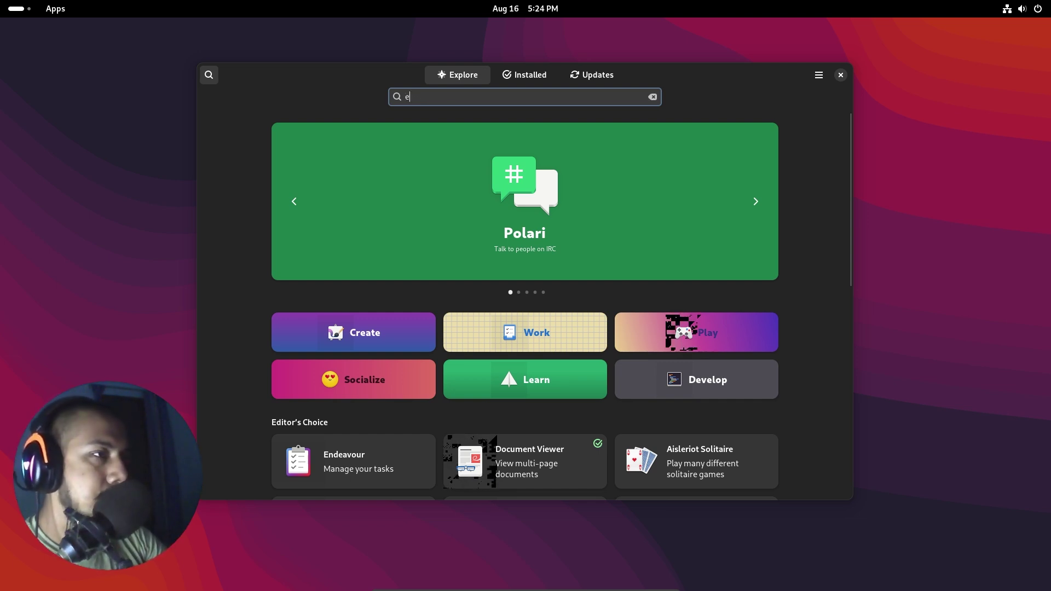
text(xte)
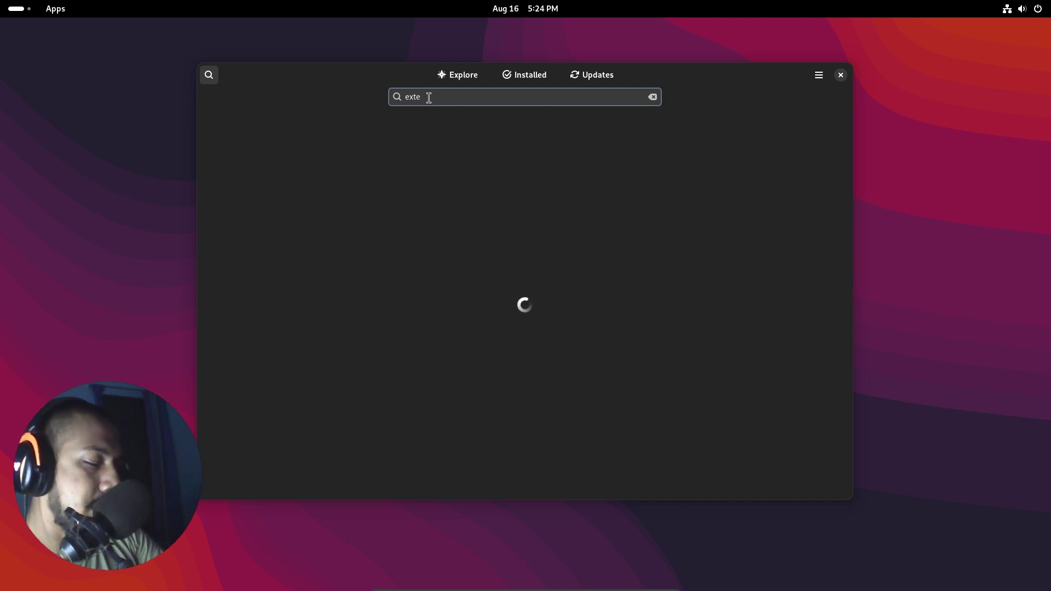
text(nsion)
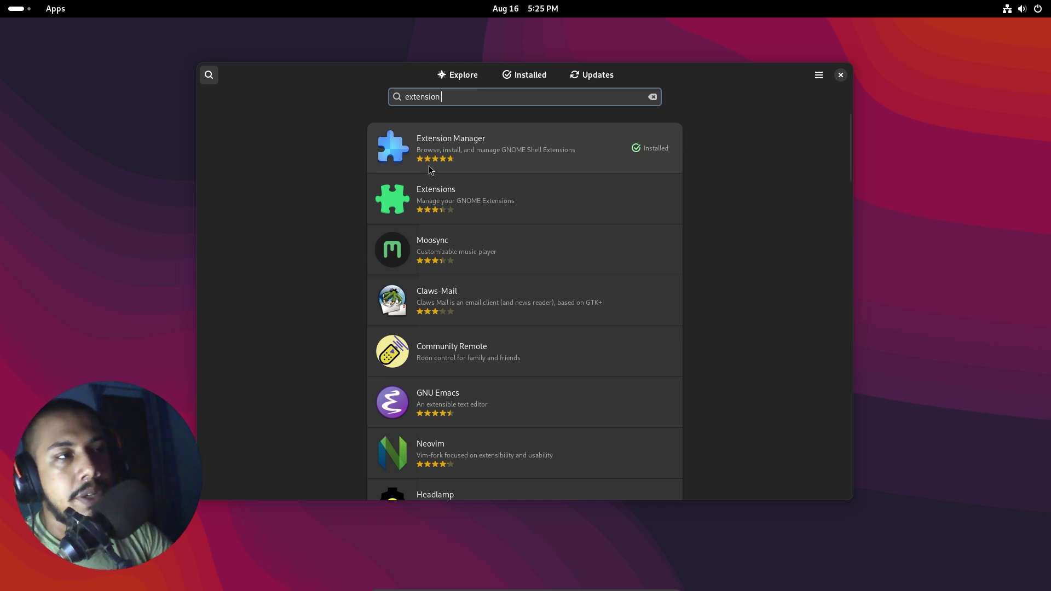
click(464, 163)
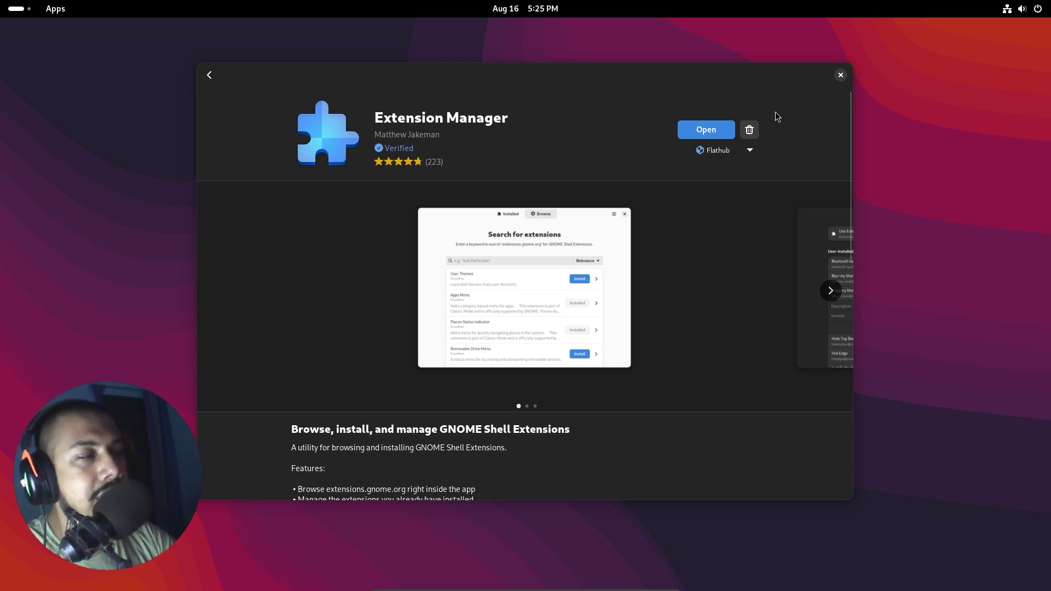
Close the Software store and launch Extension Manager from the app grid
click(841, 76)
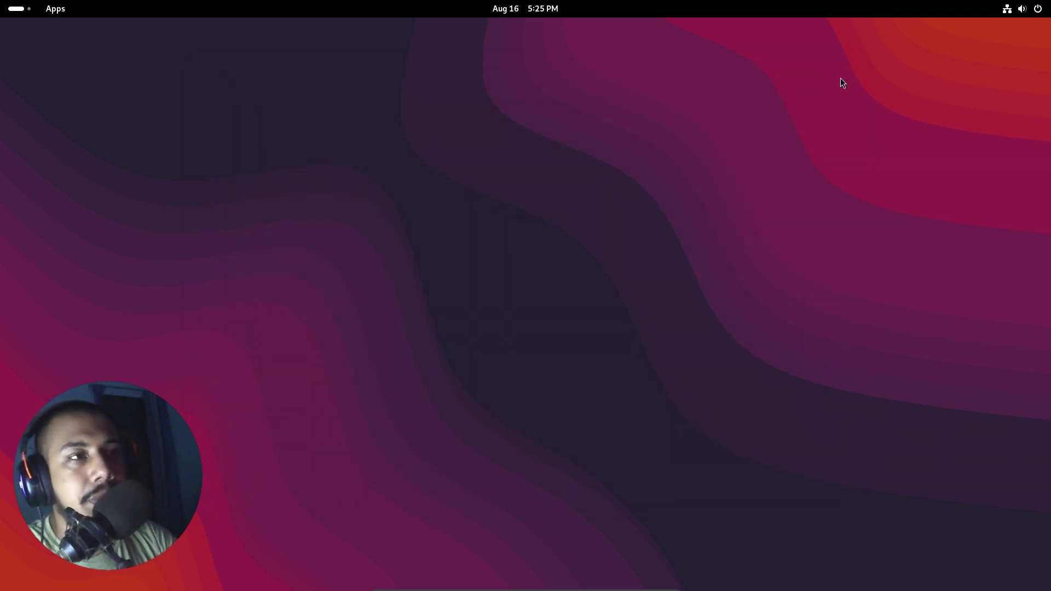
click(16, 8)
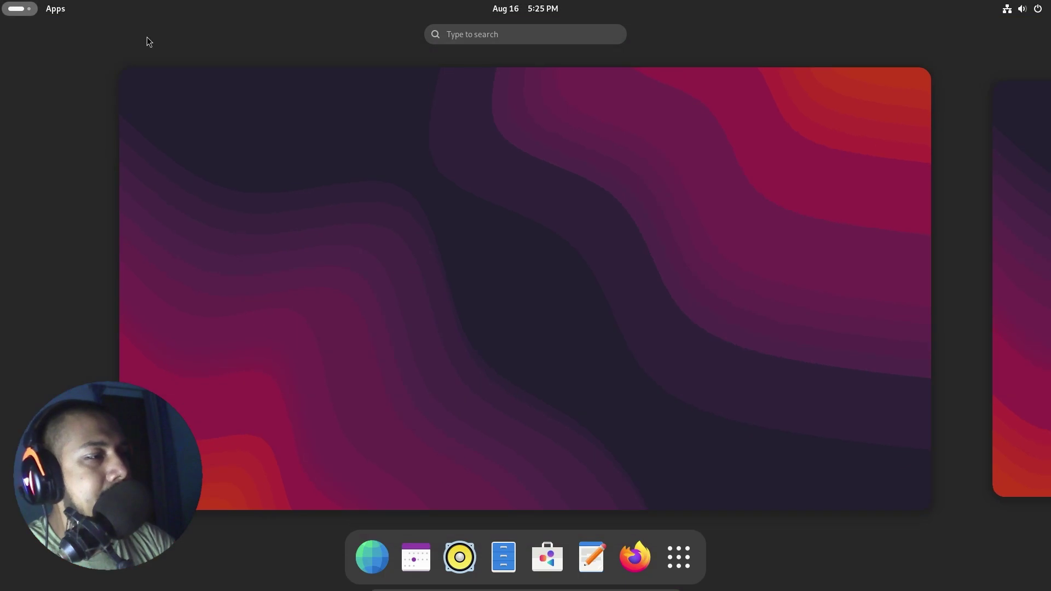
click(689, 535)
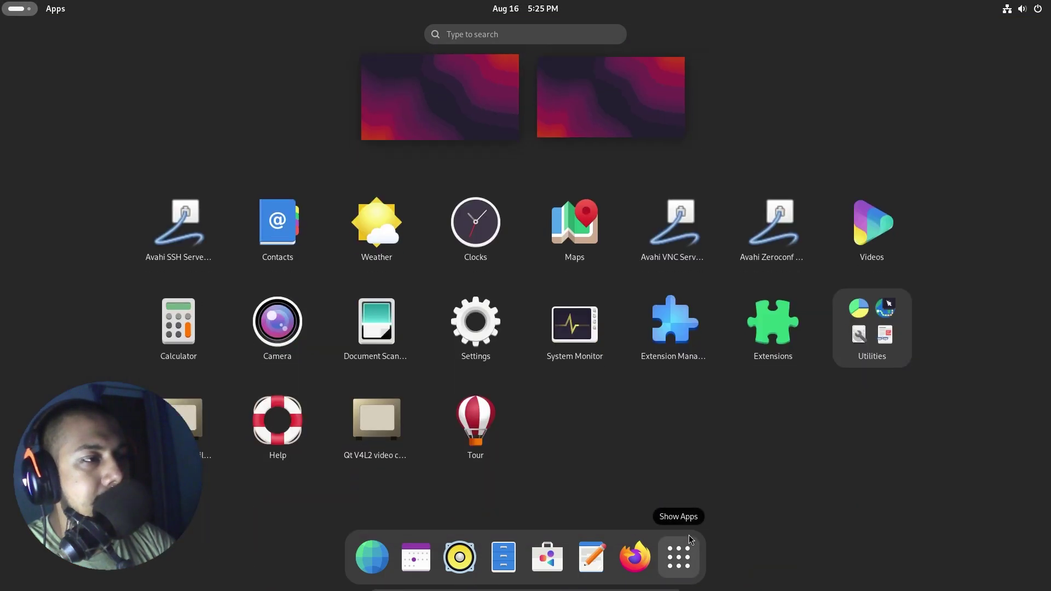
click(698, 327)
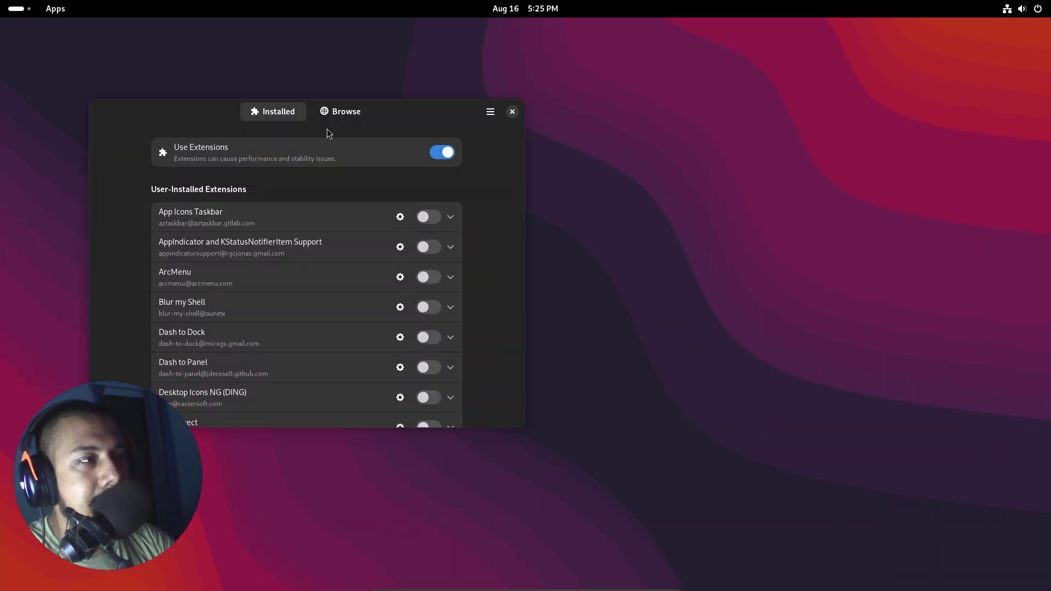
View the description of the installed Blur my Shell extension and enable the extension
scroll(455, 254, down, 3)
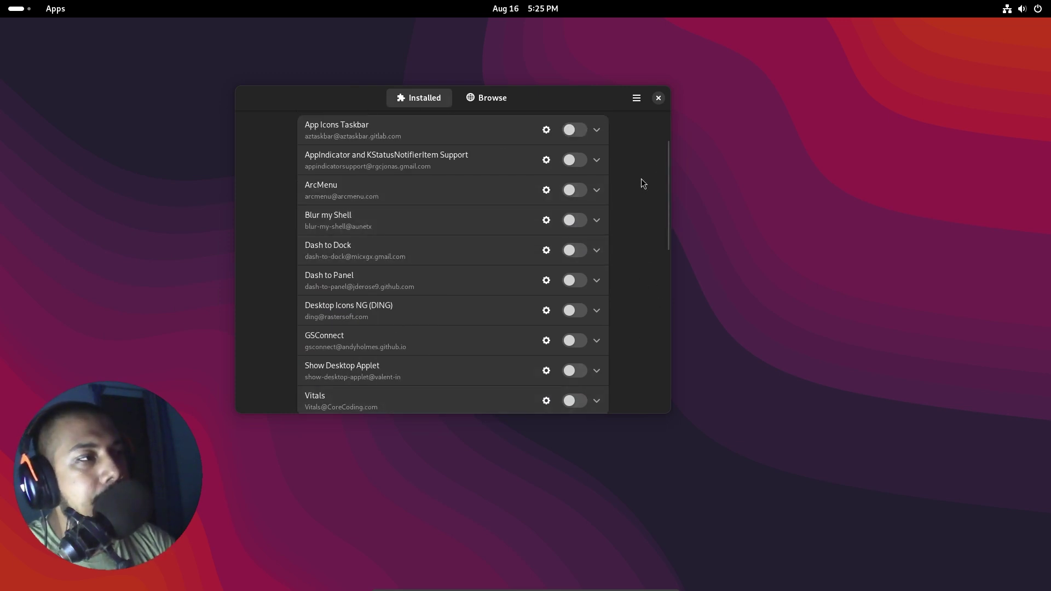
scroll(642, 181, up, 1)
scroll(641, 180, down, 2)
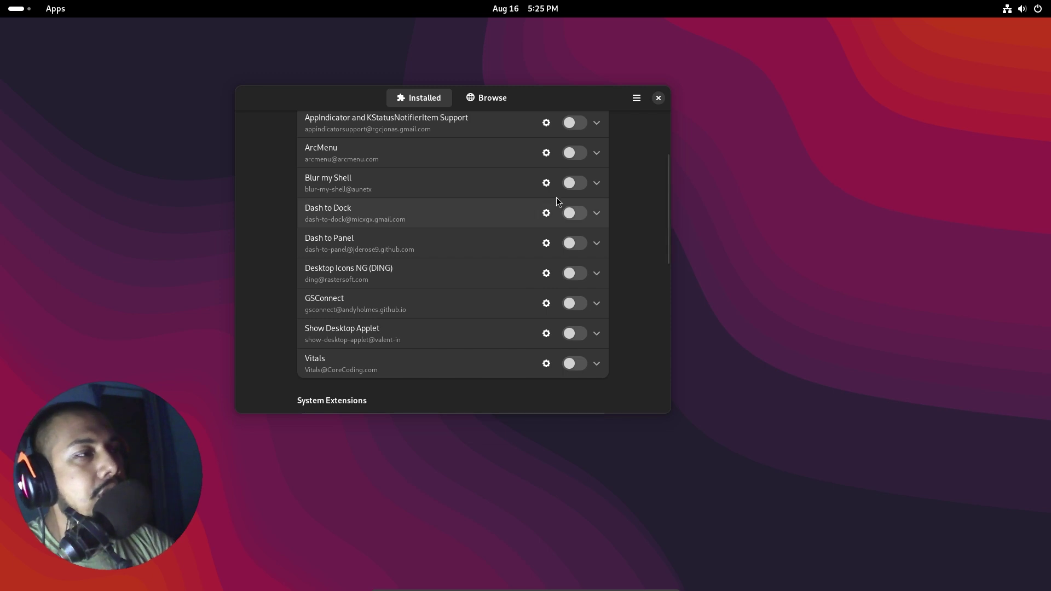
click(597, 183)
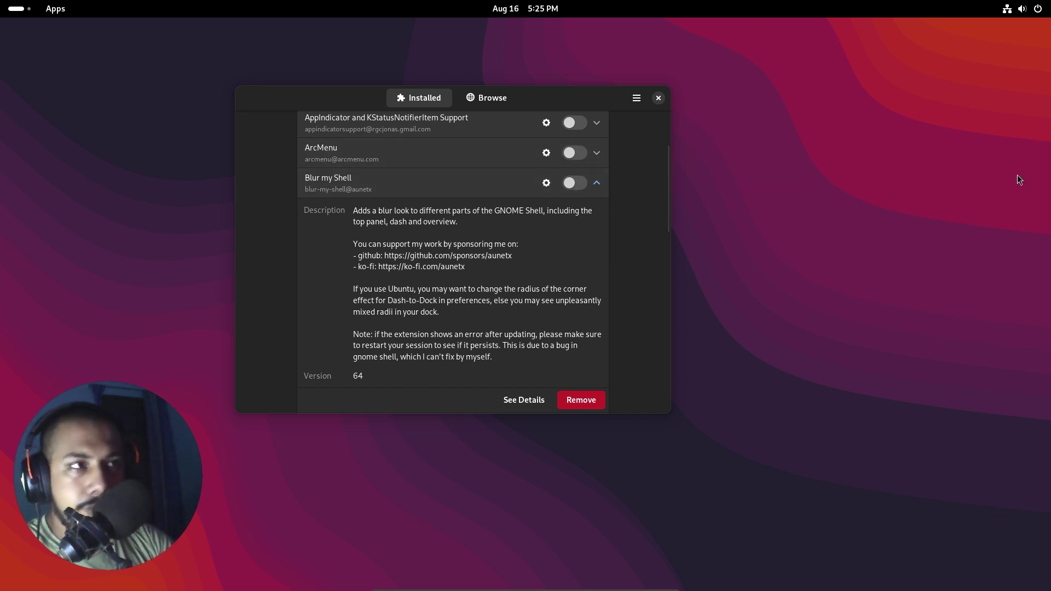
click(574, 183)
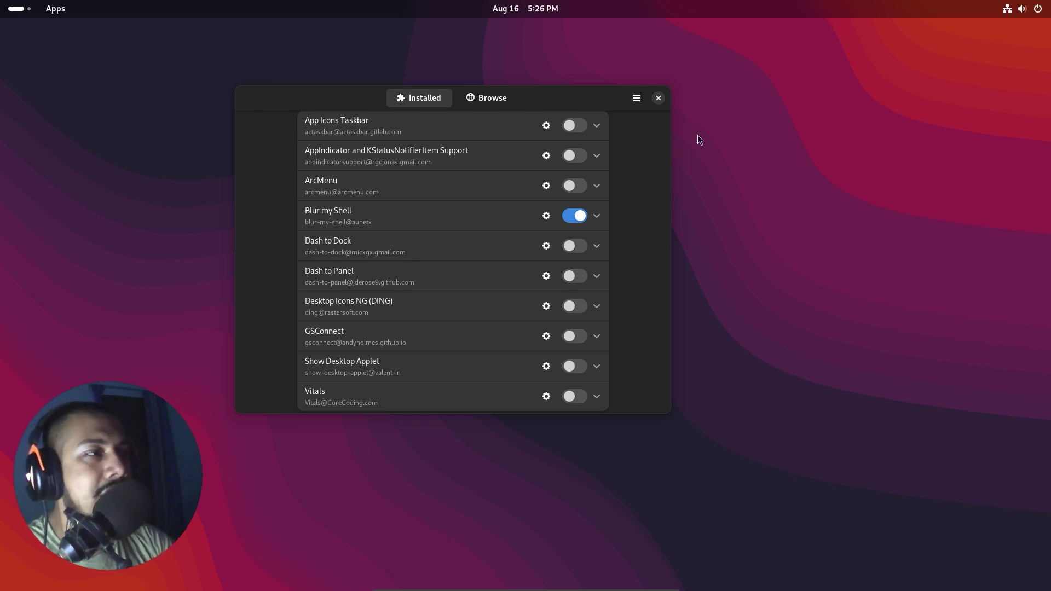
In the Blur my Shell settings, set the Corner effect radius of the Default rounded pipeline to 23
click(546, 217)
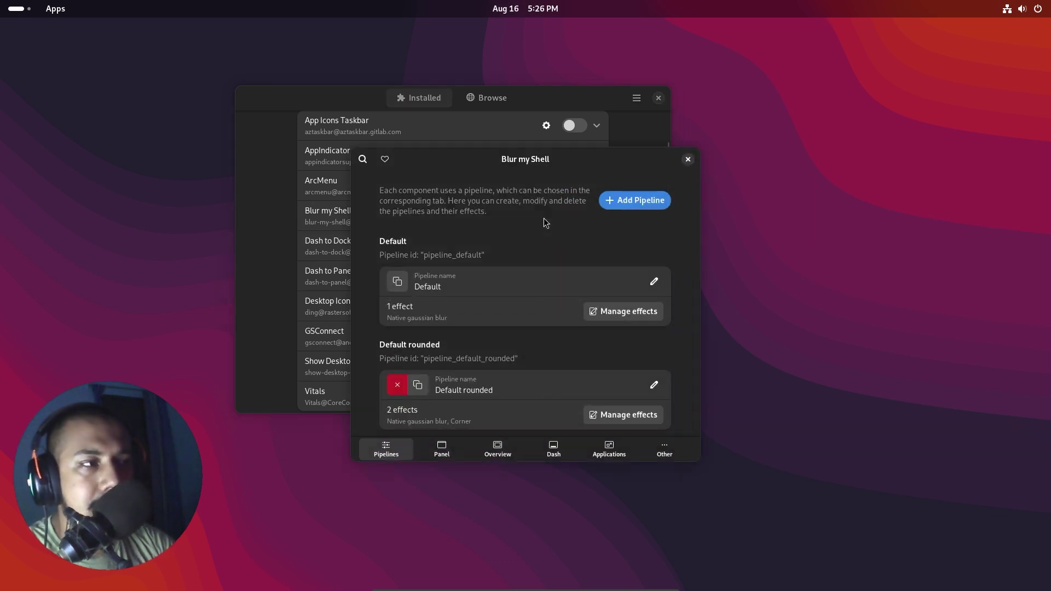
scroll(544, 218, down, 1)
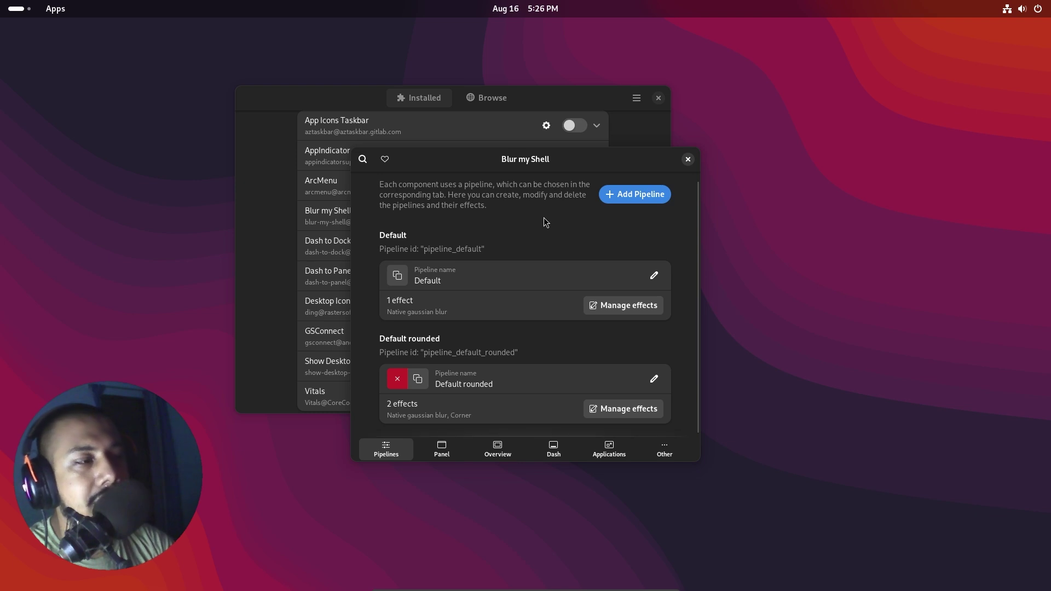
click(624, 411)
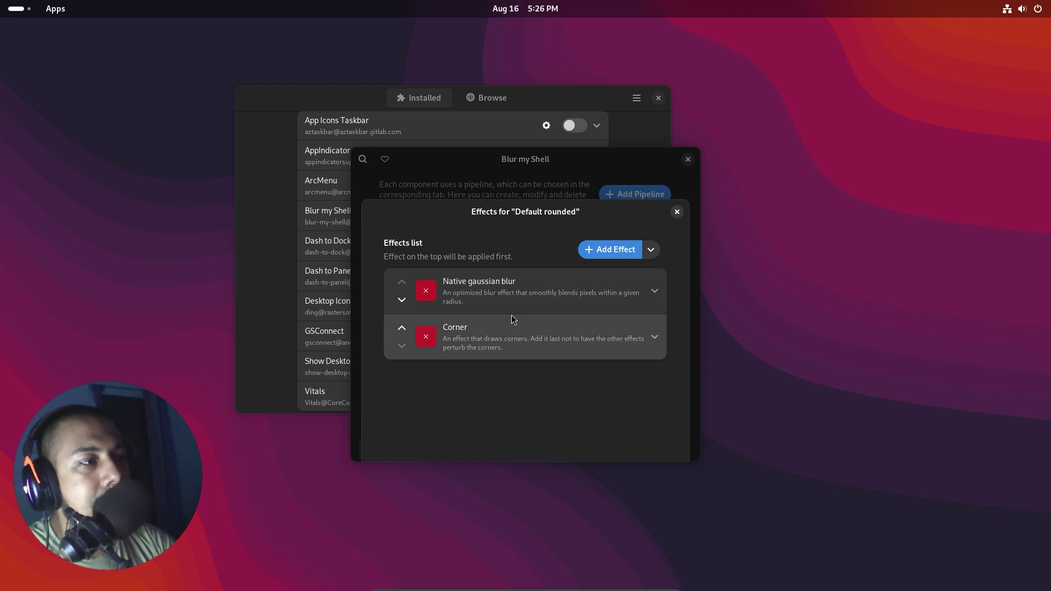
click(501, 339)
scroll(503, 329, down, 1)
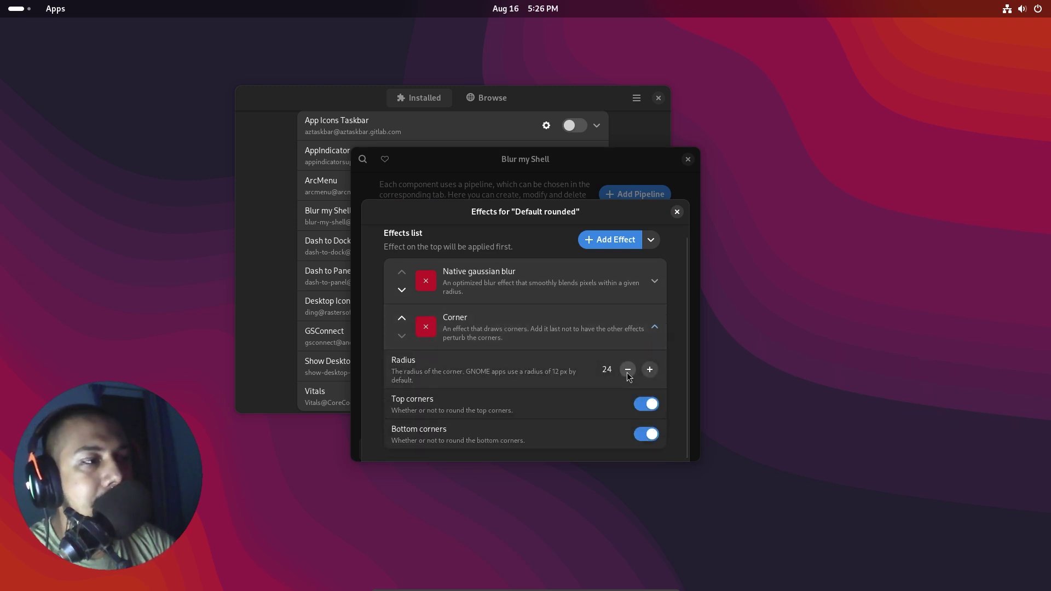
click(628, 369)
click(628, 370)
click(648, 370)
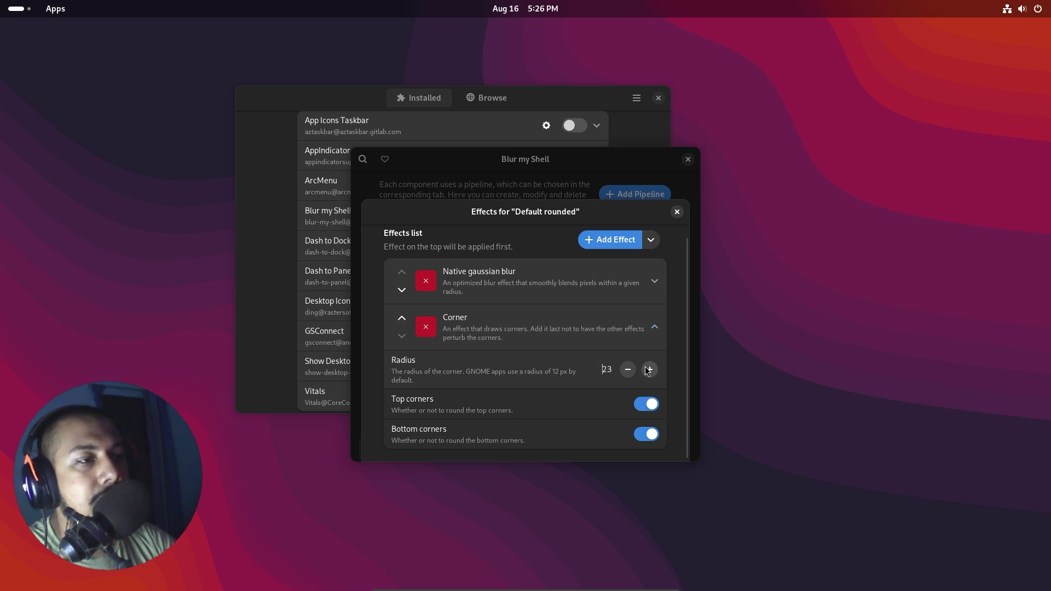
Browse the blur, texture and shape effects available for the Default rounded pipeline, and close the effects dialog without adding one
click(633, 239)
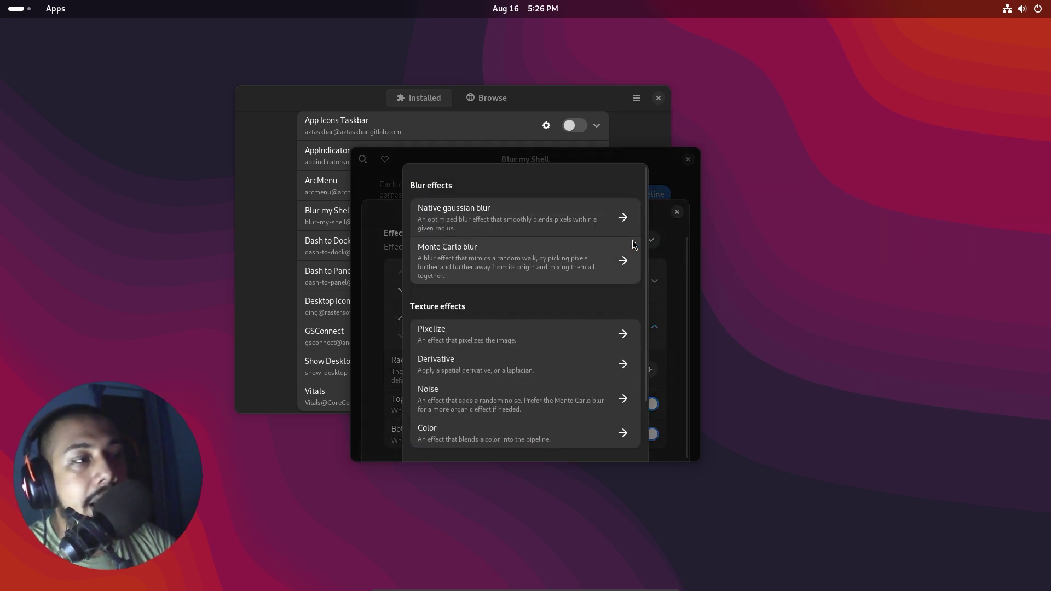
scroll(633, 240, down, 2)
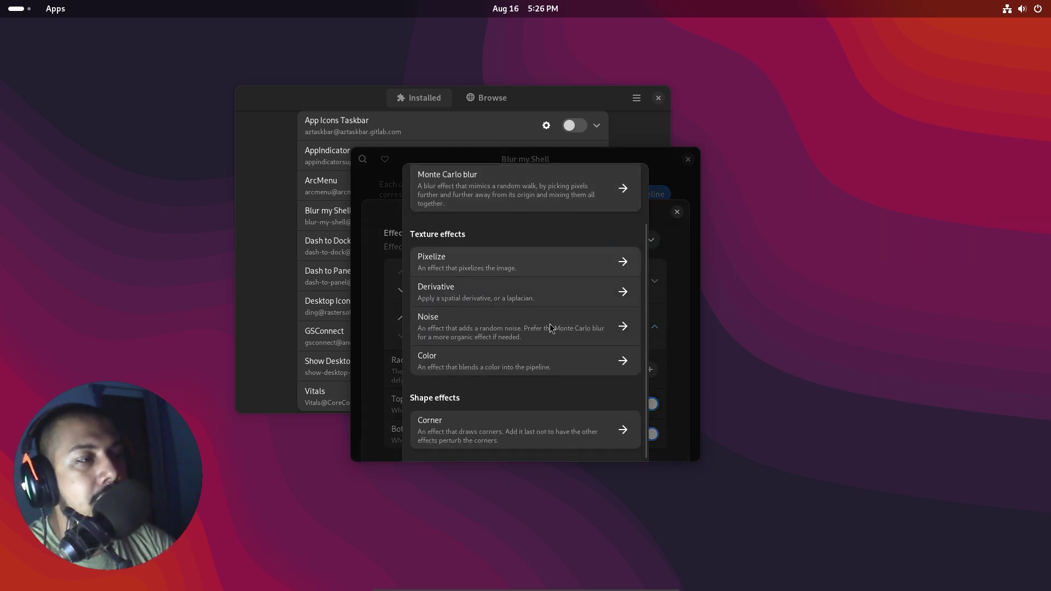
scroll(533, 348, up, 2)
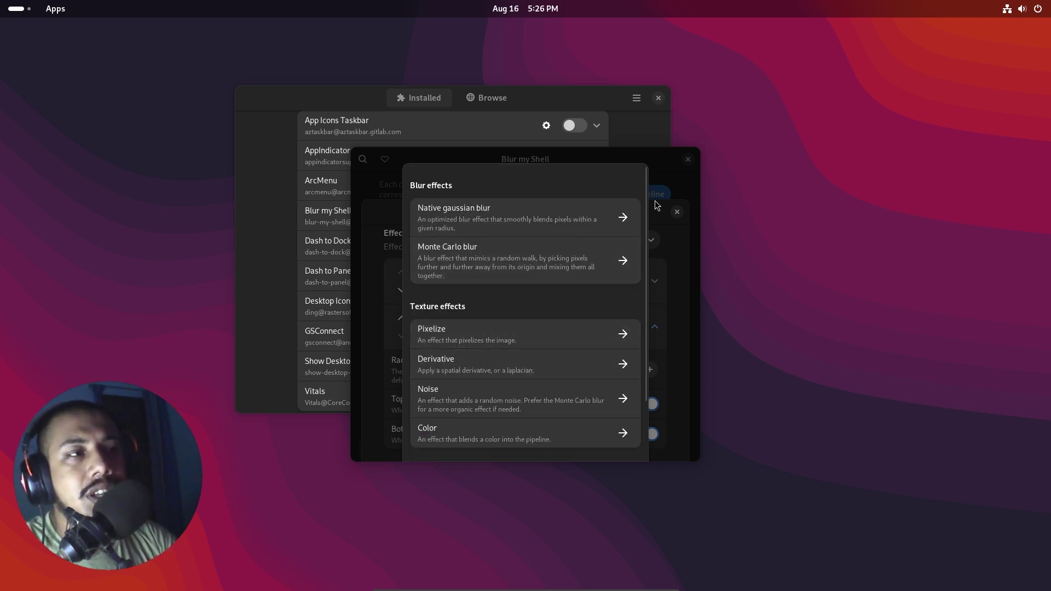
click(681, 216)
click(679, 213)
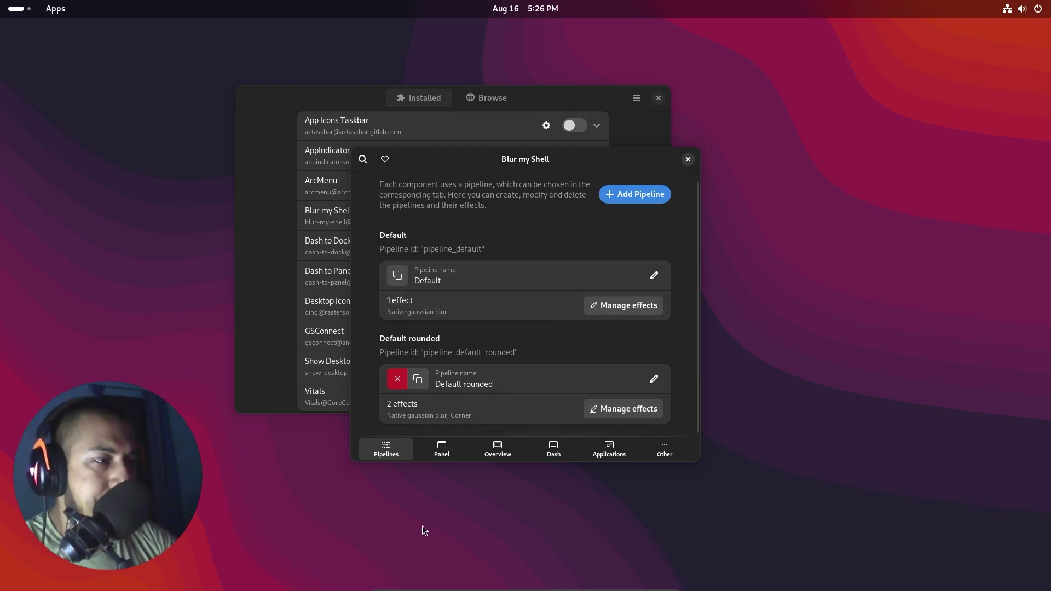
Switch Panel blur off and back on to compare the top bar, and review the other panel options
click(452, 455)
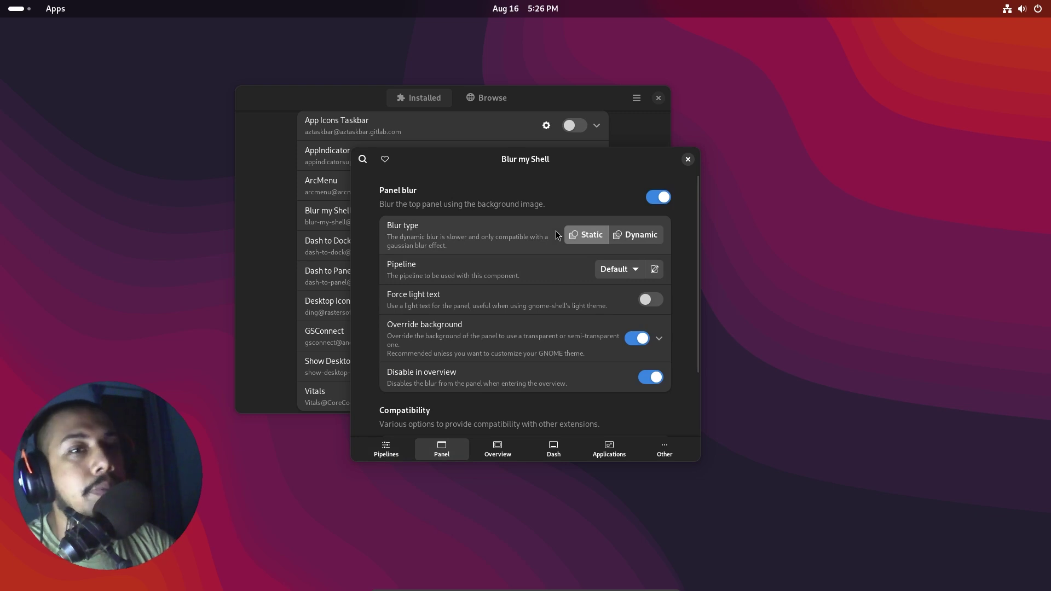
click(660, 199)
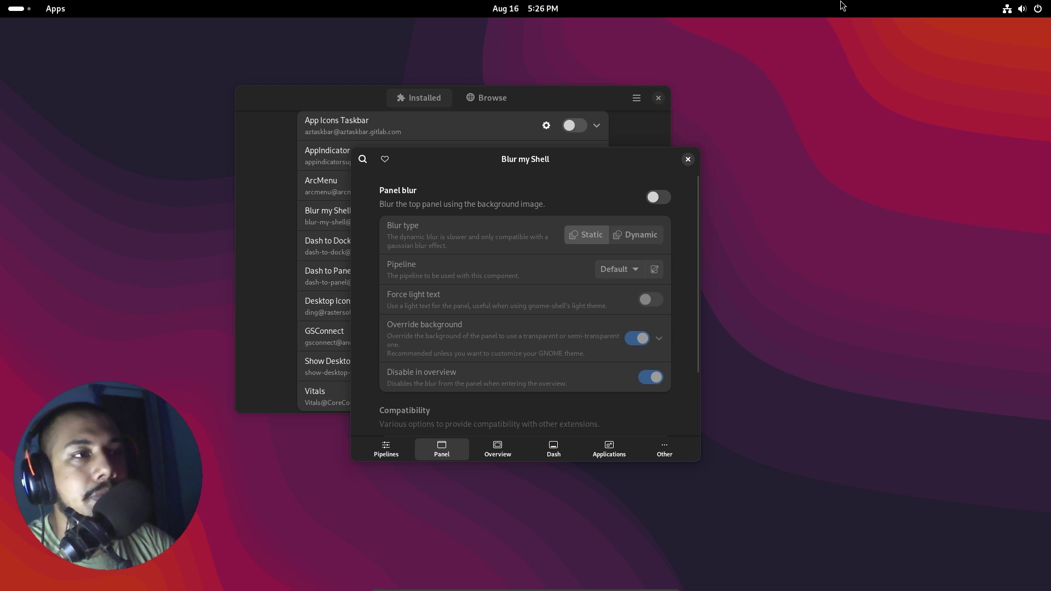
click(659, 200)
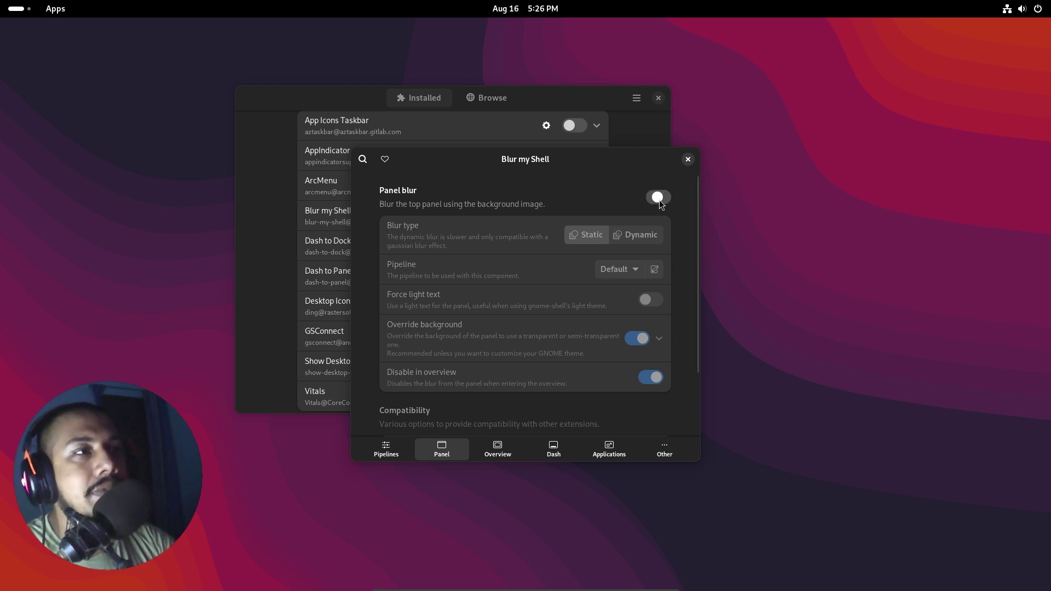
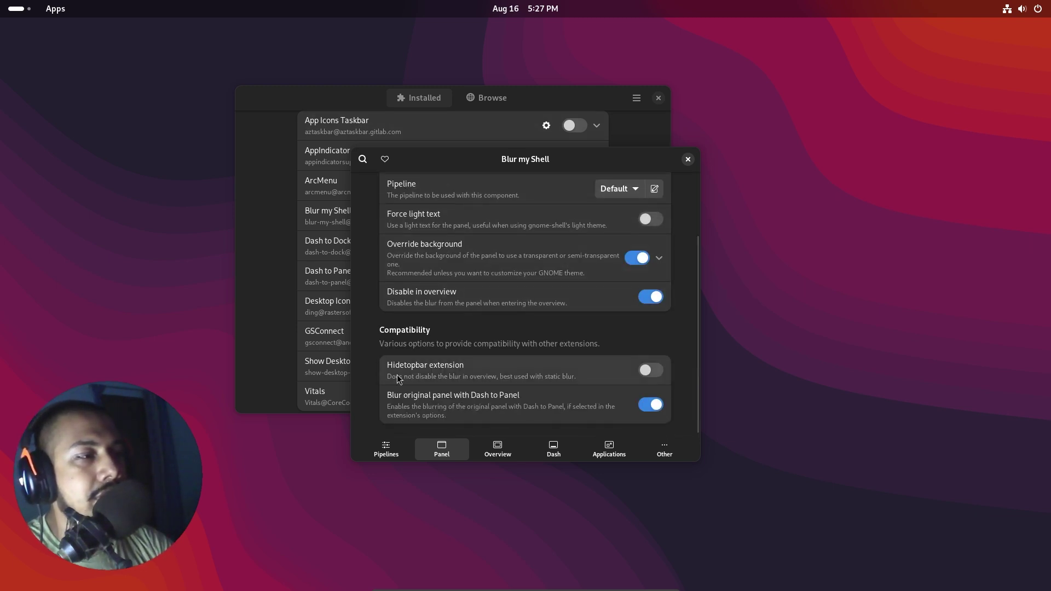
scroll(478, 378, up, 5)
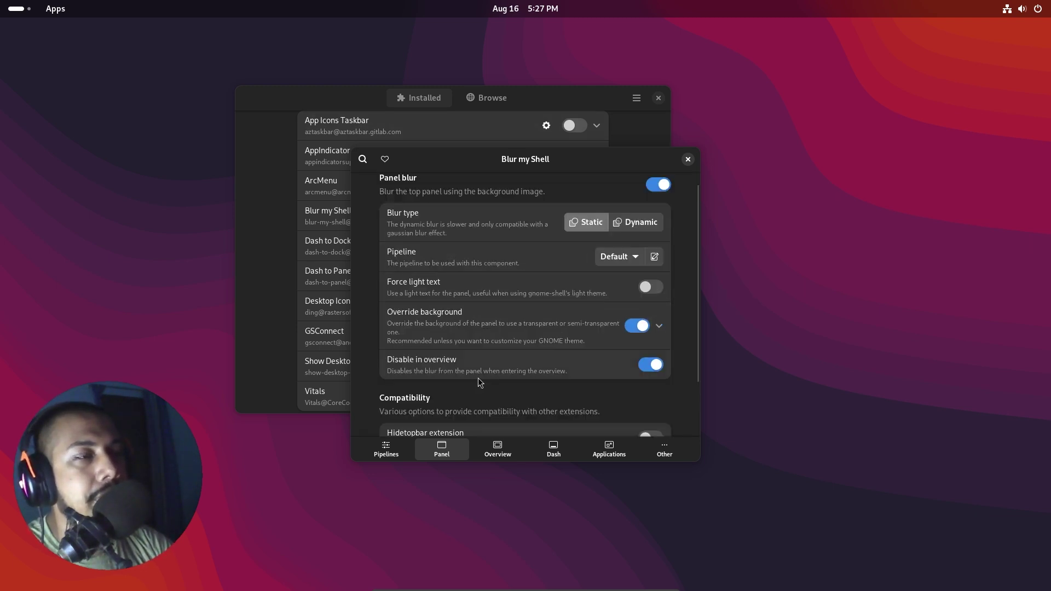
Set the application folder dialogs style to Dark in Blur my Shell's overview settings
click(498, 449)
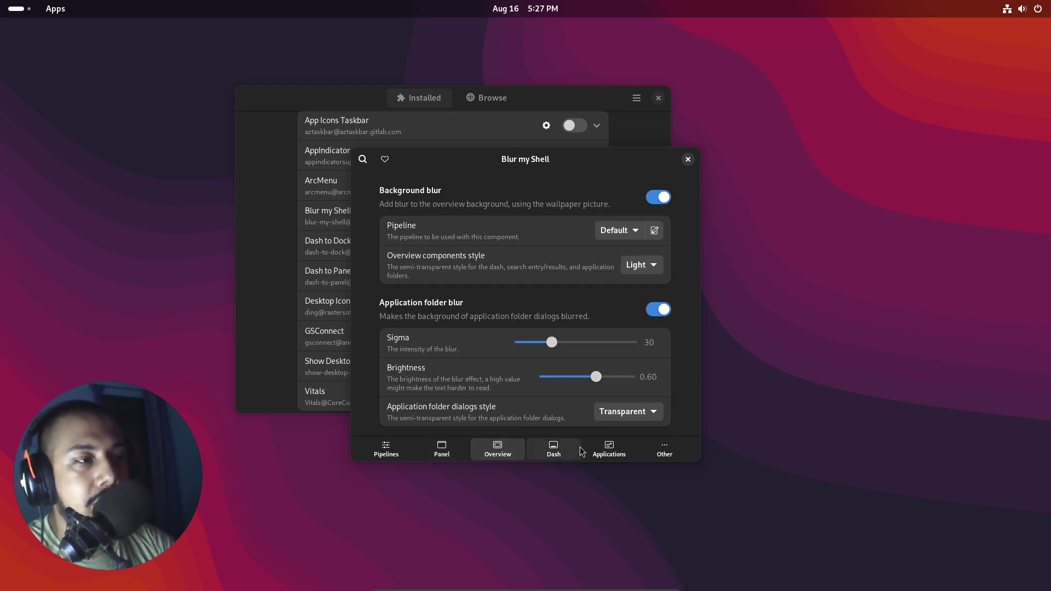
click(645, 417)
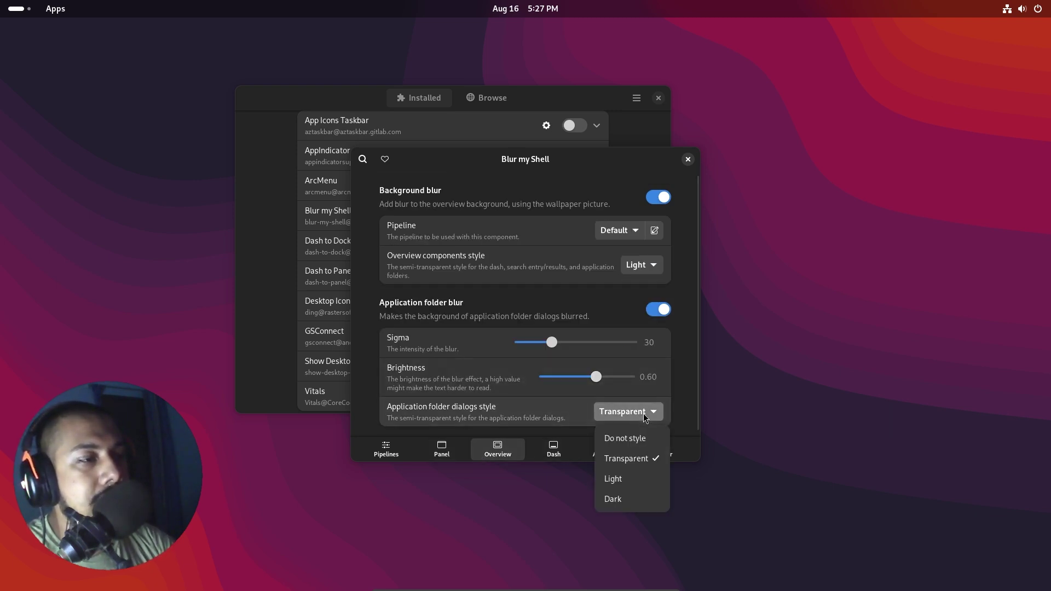
click(644, 496)
click(640, 410)
click(641, 410)
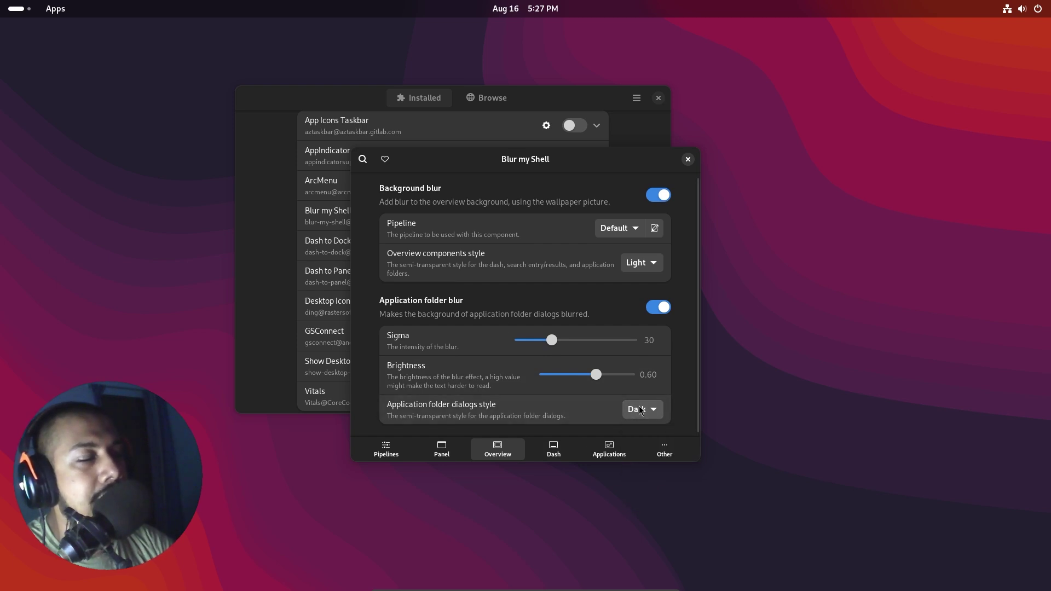
Review Blur my Shell's dash, applications and other blur settings, including the whitelist of windows, and close the extension's settings
click(556, 455)
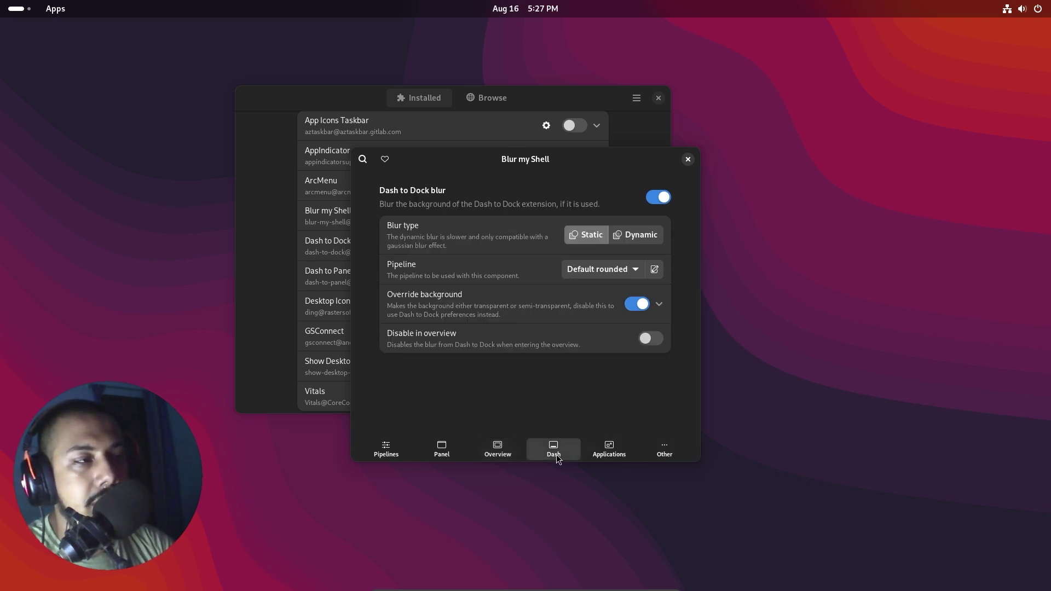
click(616, 462)
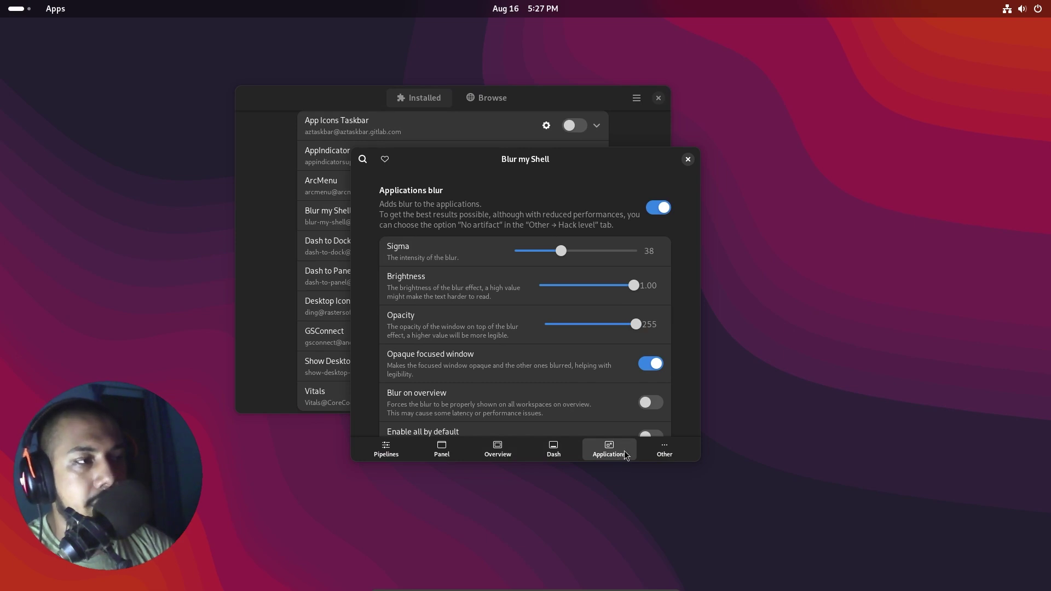
scroll(553, 361, down, 4)
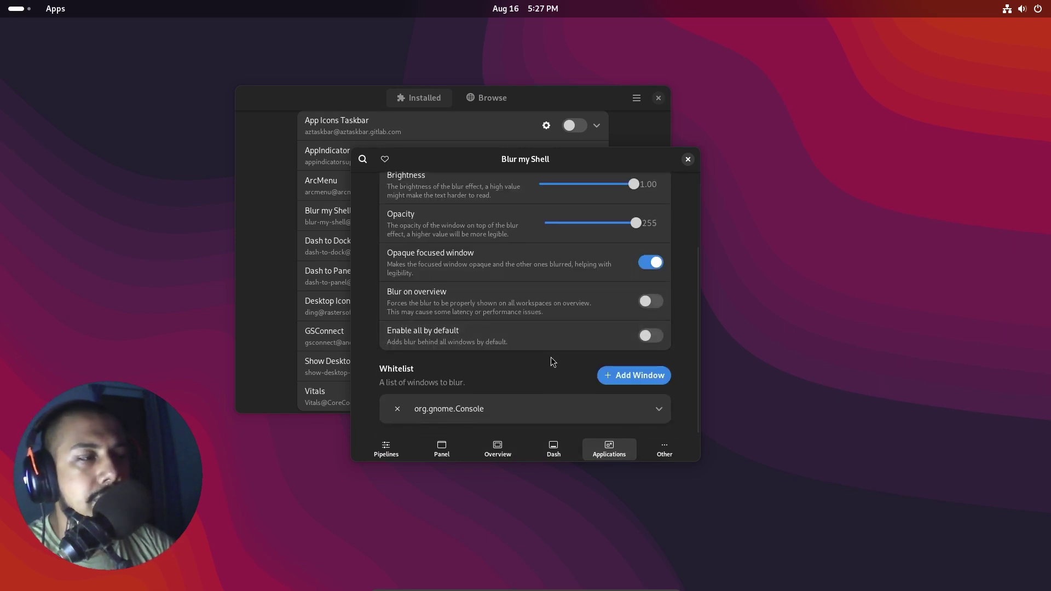
click(665, 449)
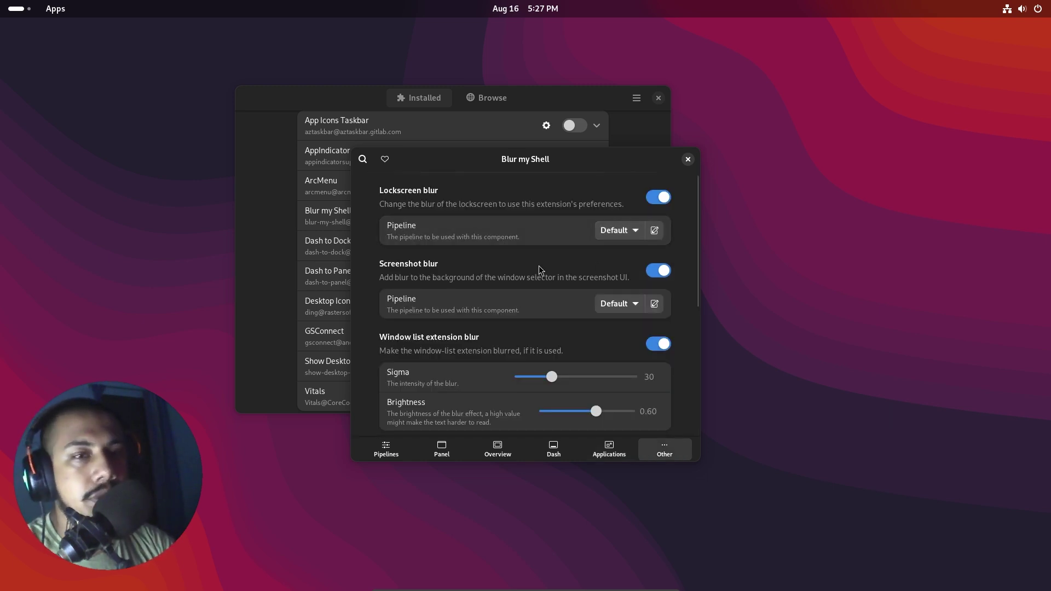
click(688, 159)
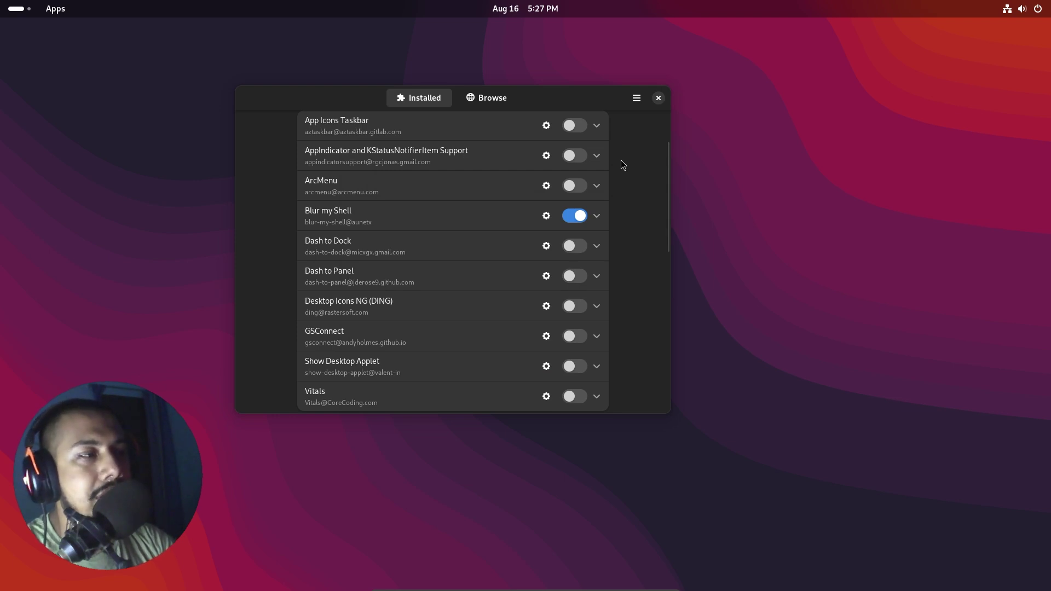
Read the Dash to Dock description, enable the extension, and check the application grid from the new dock
drag(525, 102, 557, 110)
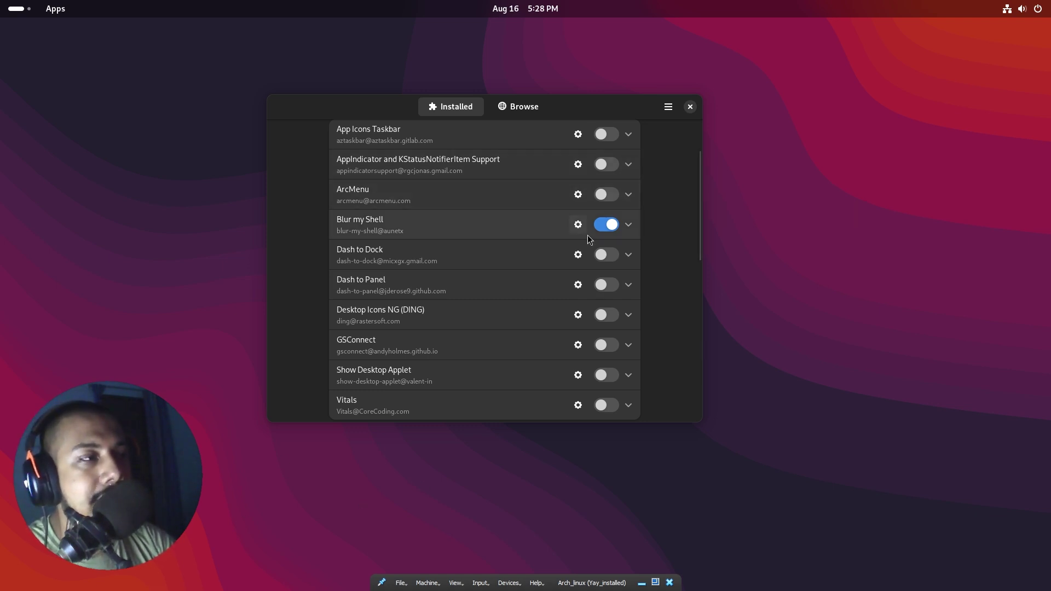
click(392, 254)
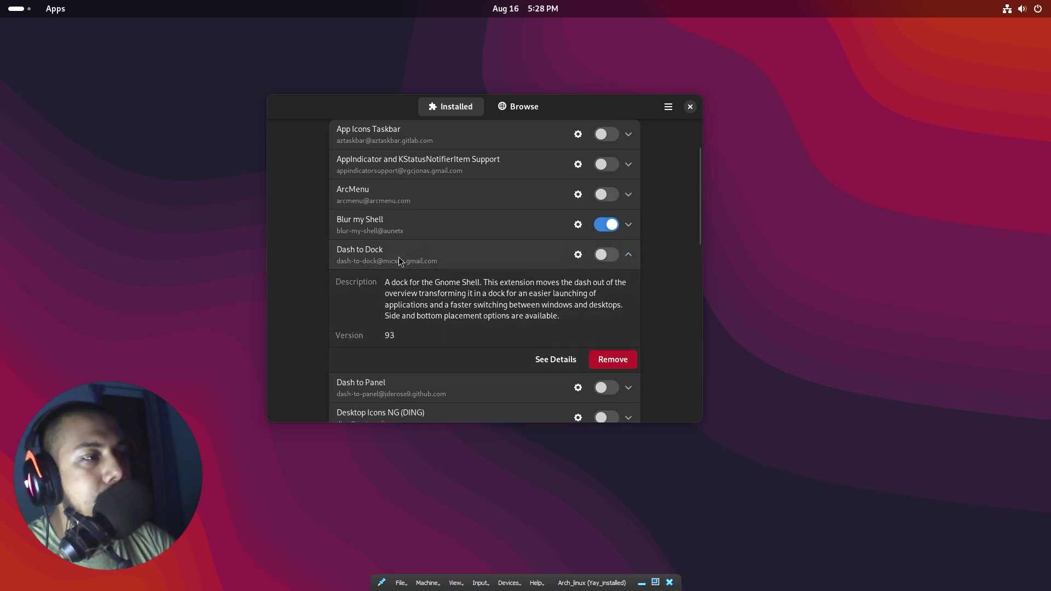
click(399, 258)
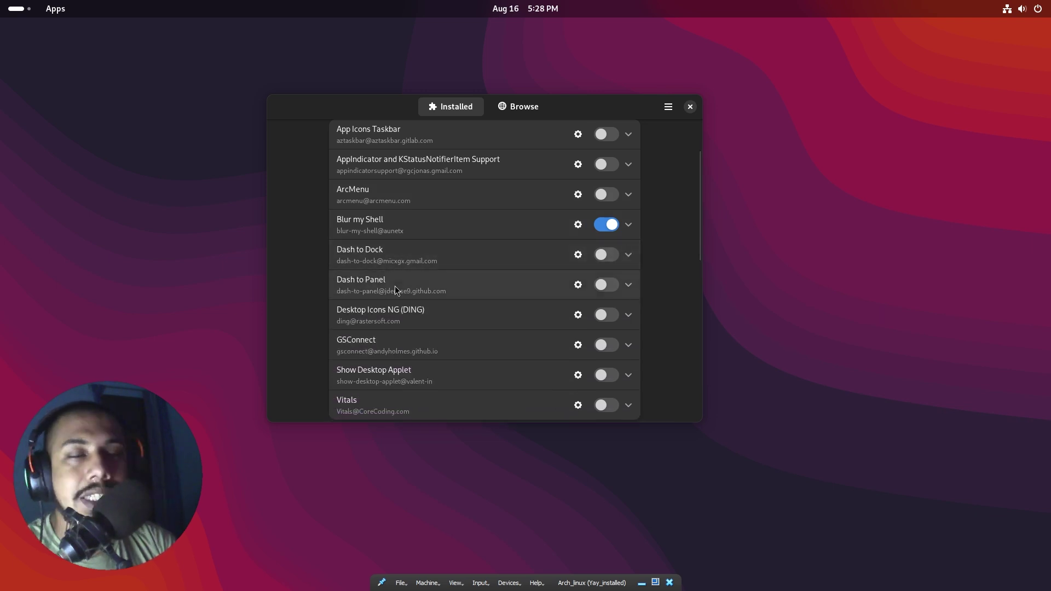
click(606, 255)
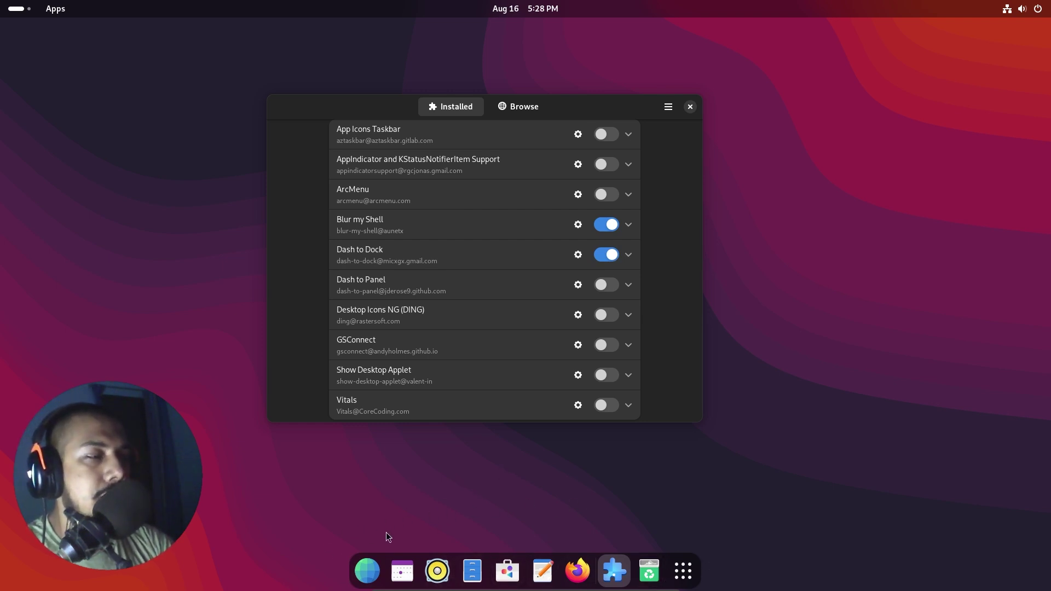
click(683, 571)
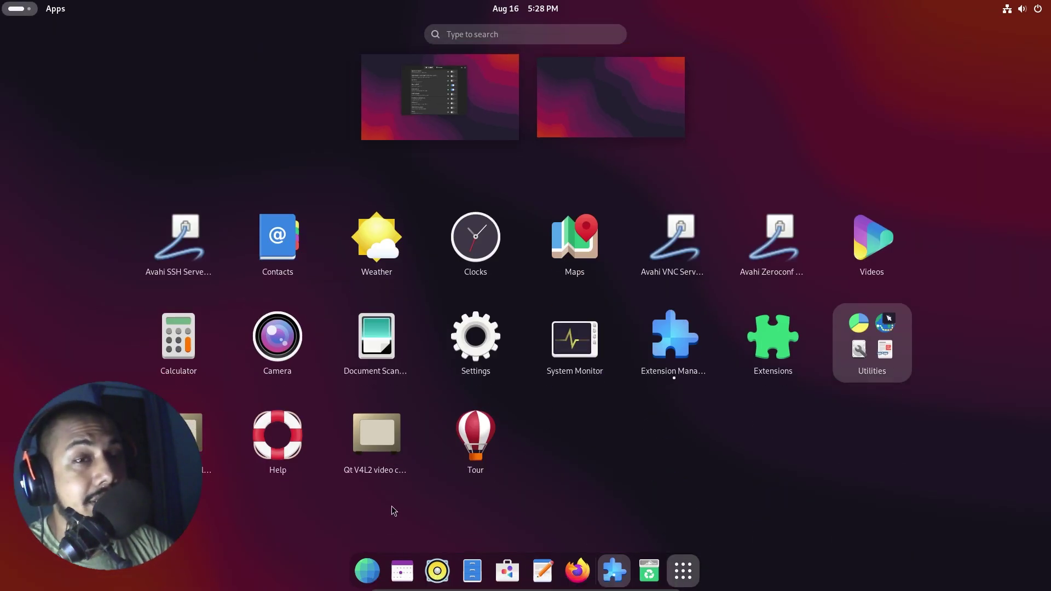
click(685, 563)
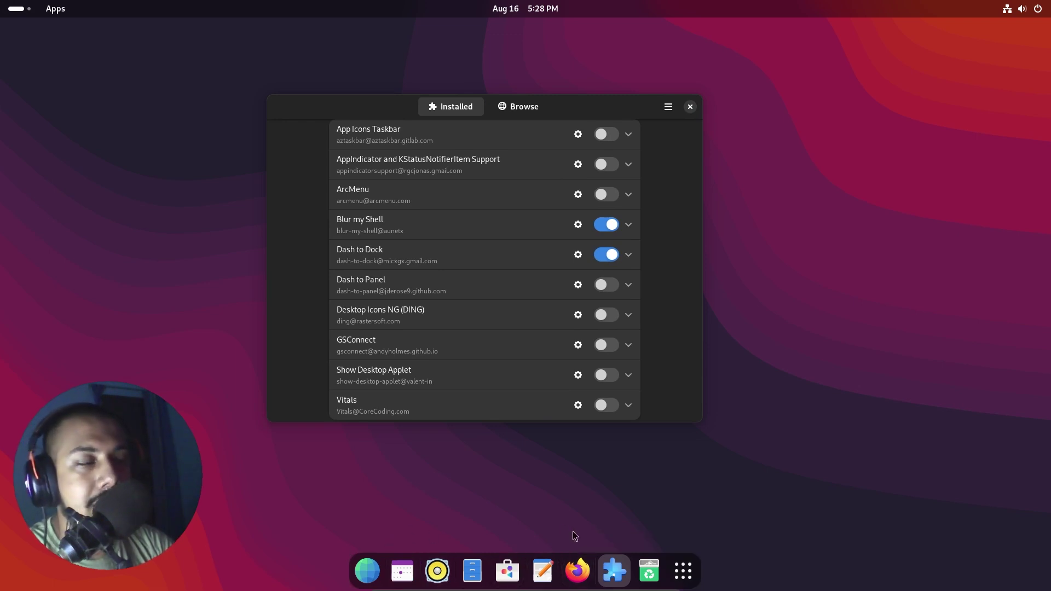
In the Dash to Dock settings, switch Intelligent autohide off and back on, testing the dock by moving the window over it
click(578, 255)
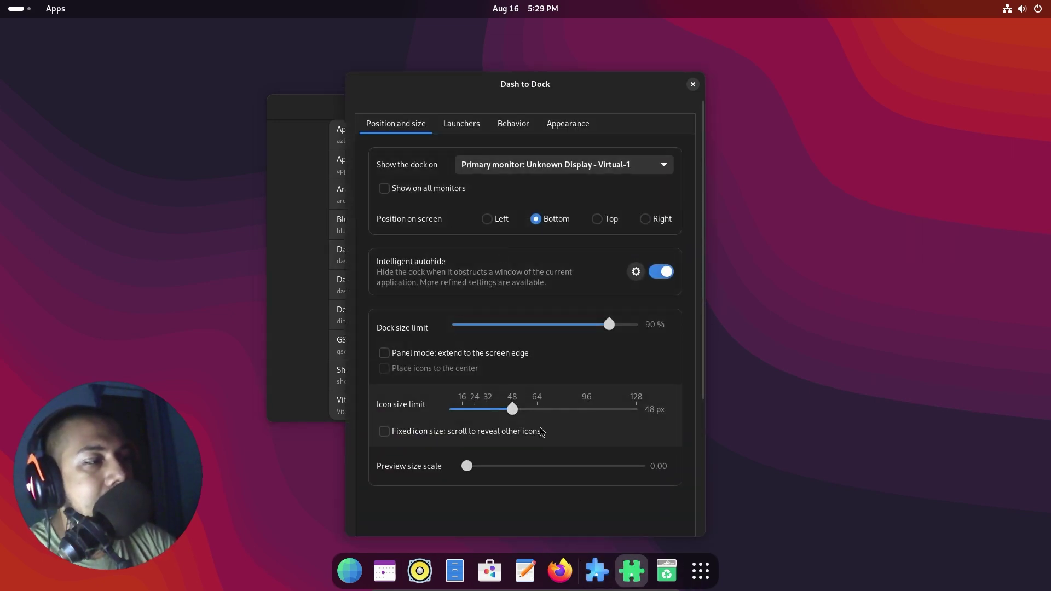
scroll(534, 428, down, 2)
mouse_move(519, 364)
mouse_down()
mouse_move(545, 364)
mouse_move(512, 365)
mouse_up()
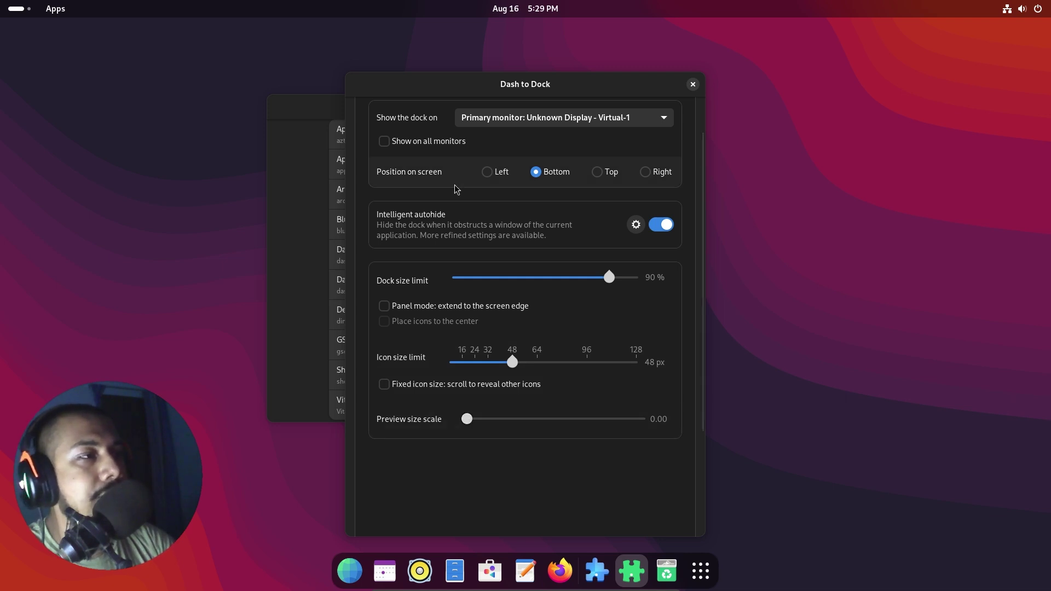
click(664, 228)
click(663, 228)
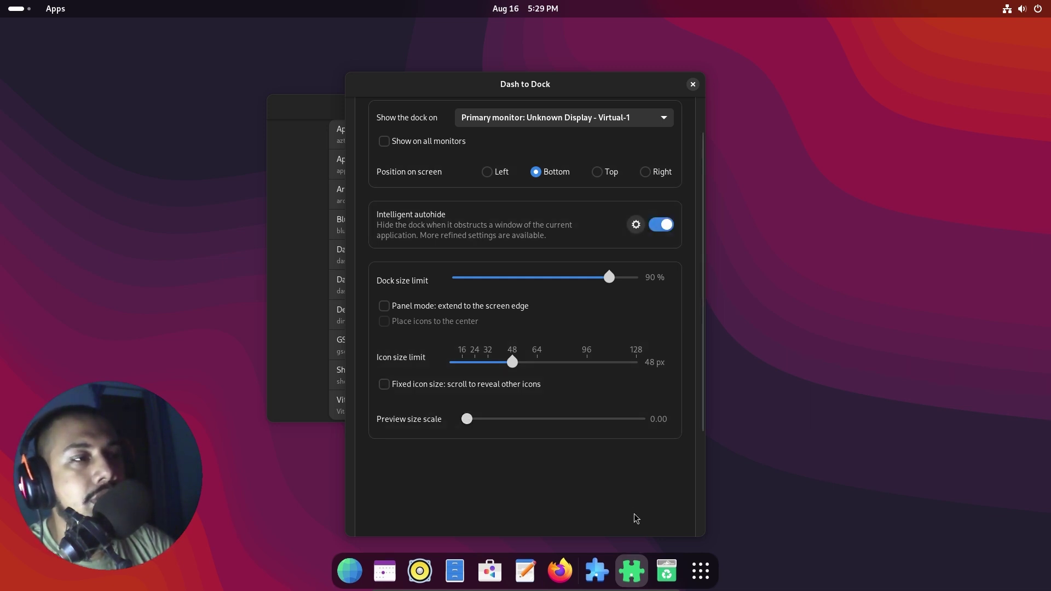
drag(531, 104, 540, 164)
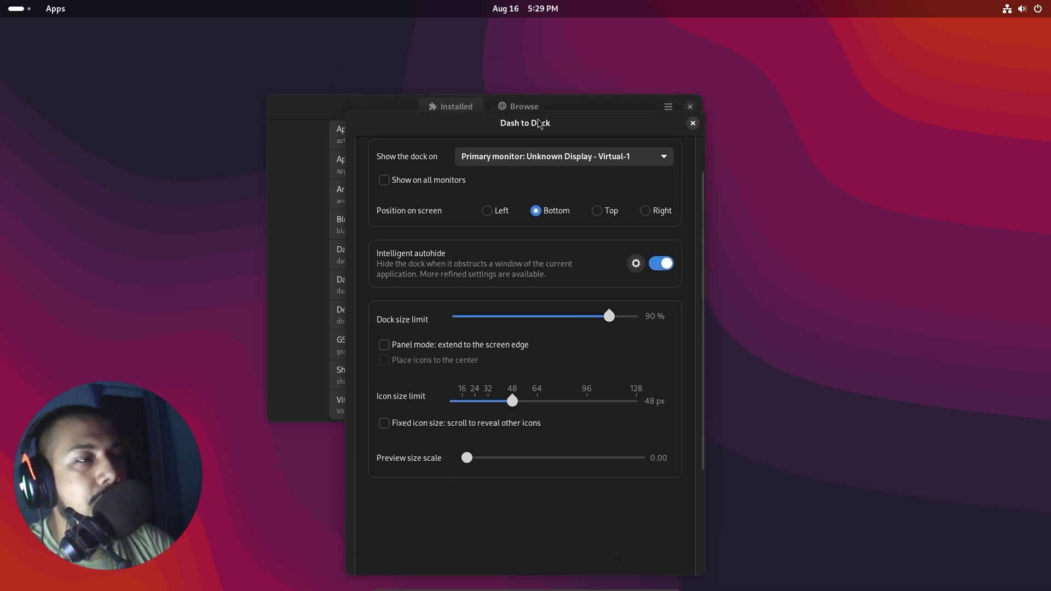
click(664, 225)
drag(621, 89, 607, 73)
click(652, 208)
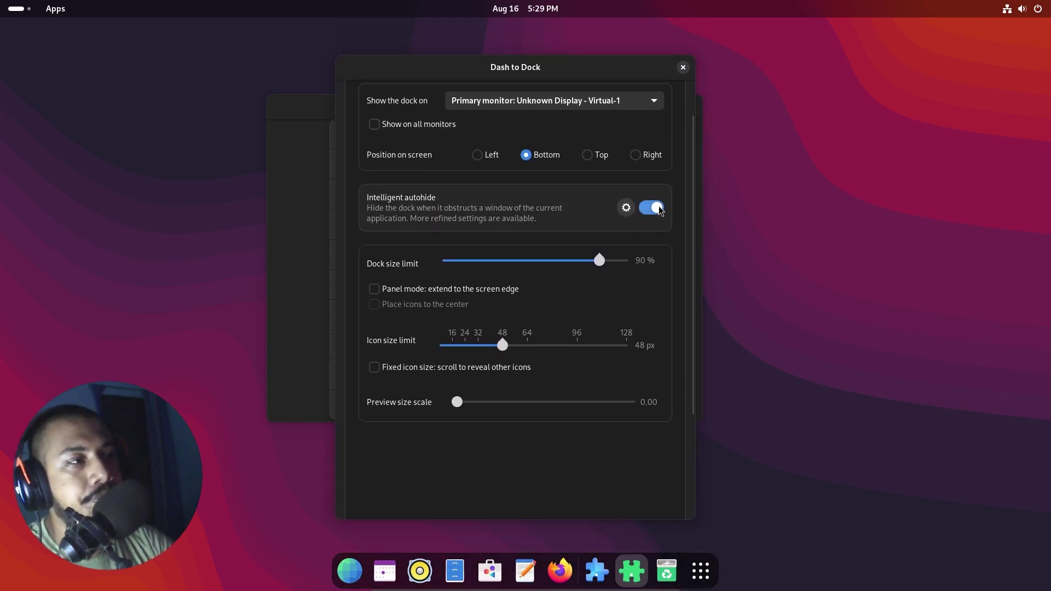
Try the Left, Top and Right dock positions, restore Bottom, check the monitor choices, and close the Dash to Dock settings
click(478, 155)
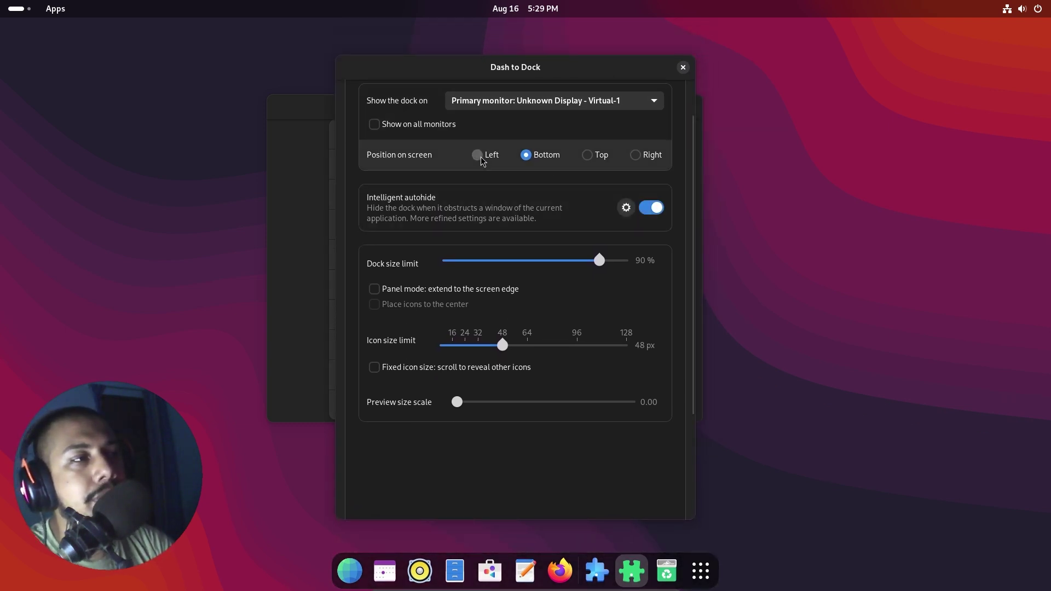
click(587, 155)
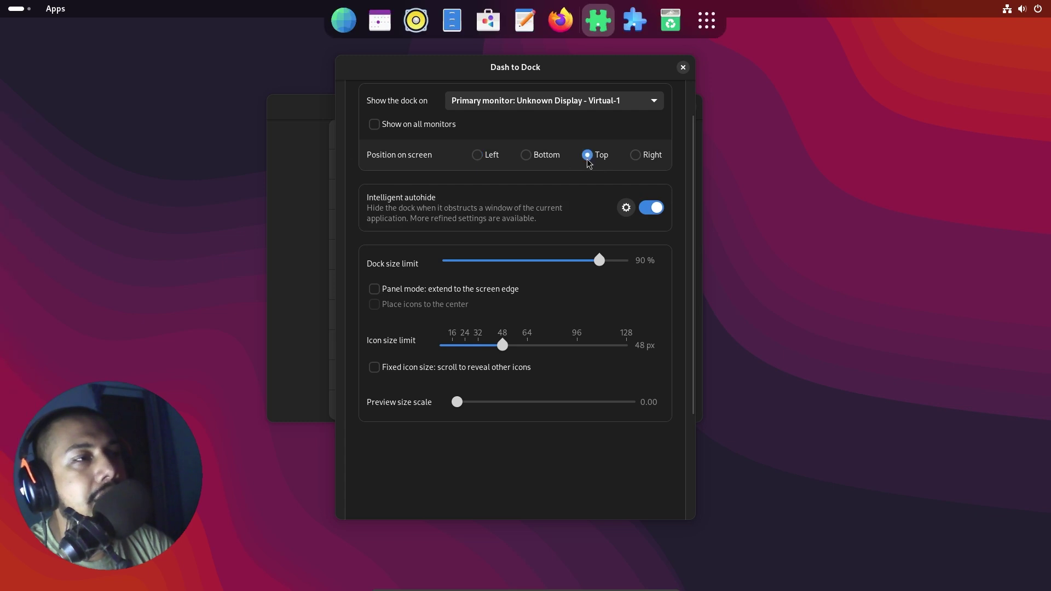
click(635, 156)
click(525, 158)
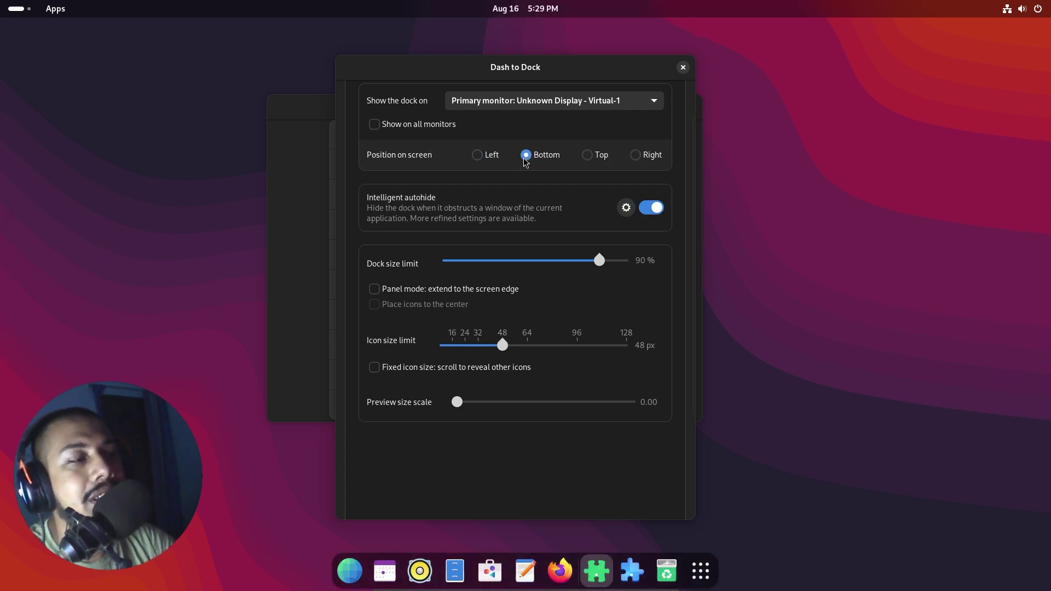
click(569, 103)
click(575, 109)
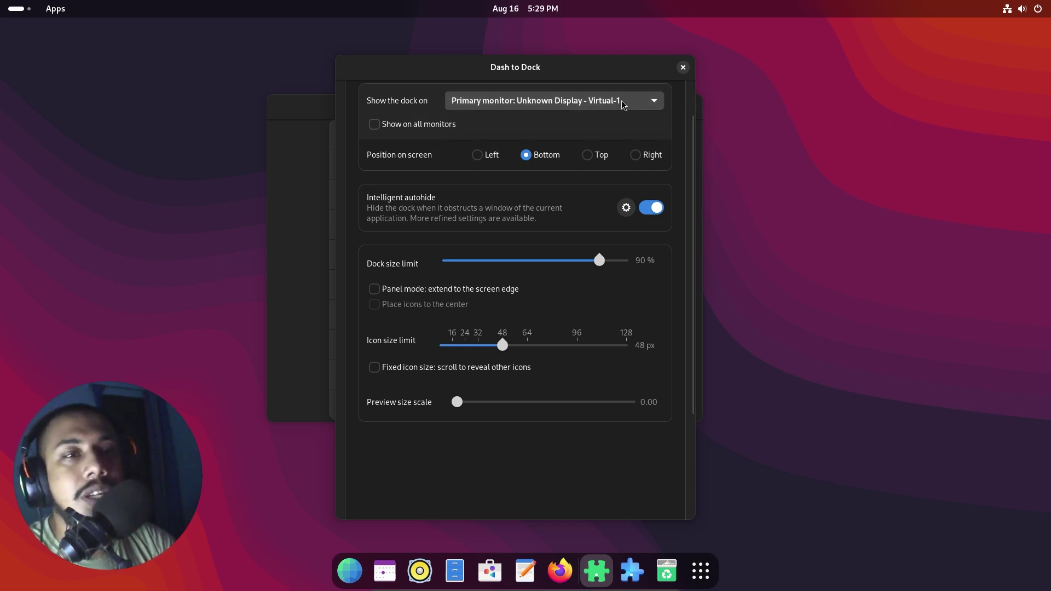
click(683, 68)
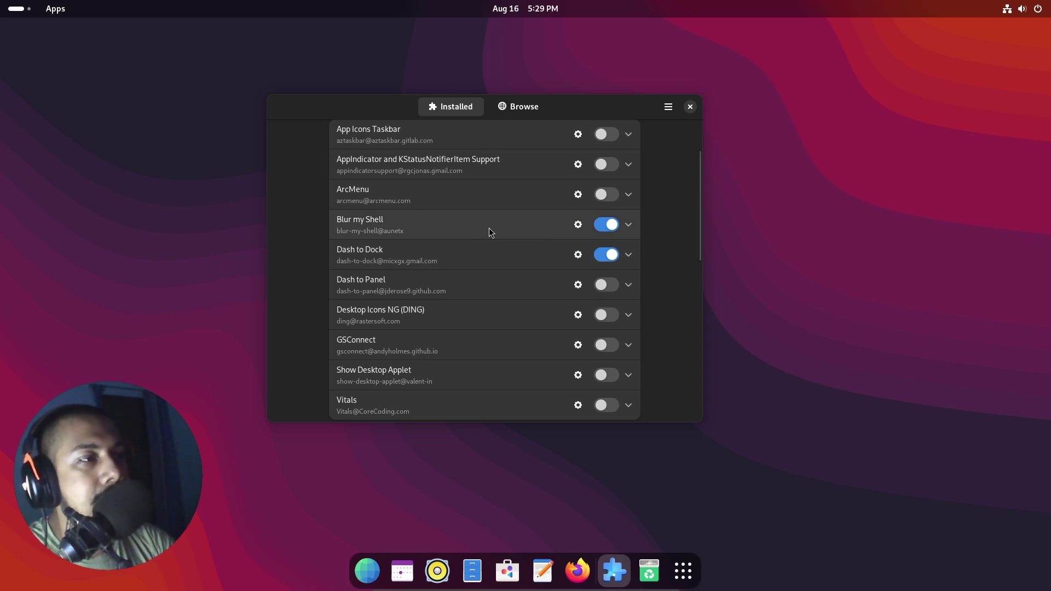
Disable the Dash to Dock extension and enable Dash to Panel instead
click(612, 256)
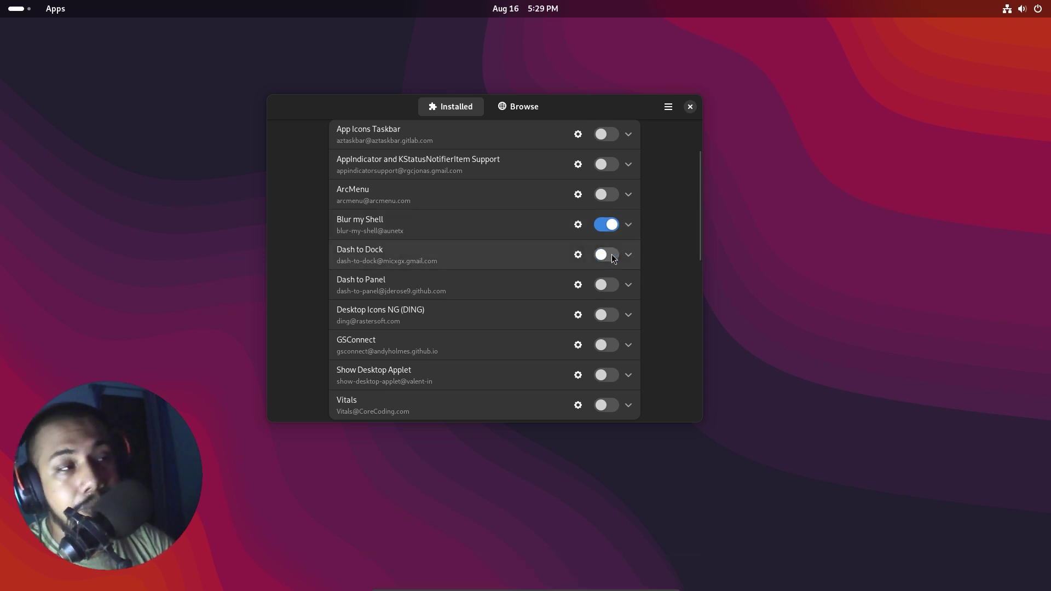
click(605, 288)
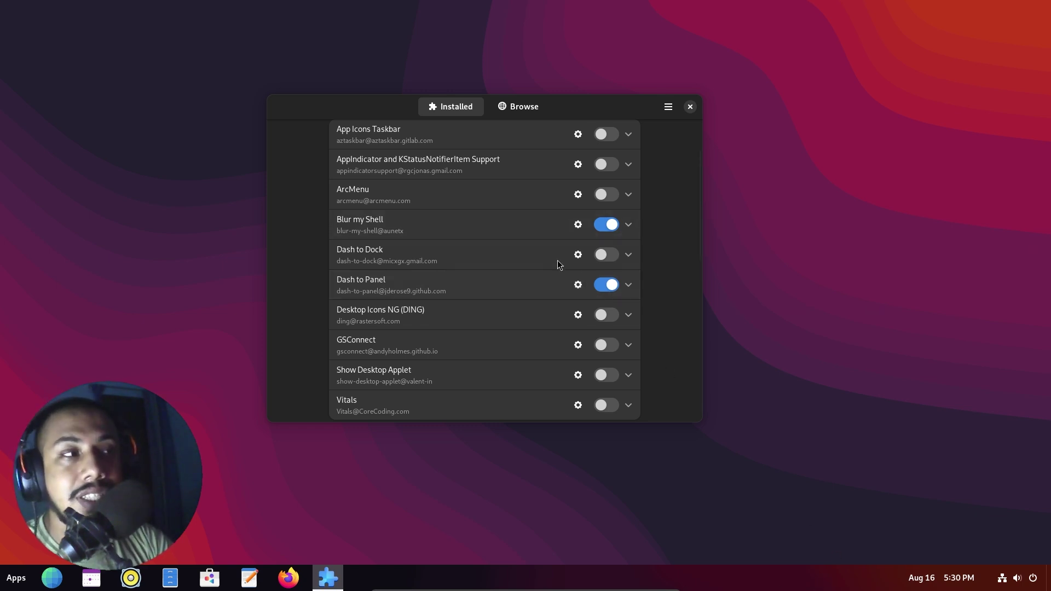
Switch Blur my Shell and Dash to Panel each off and back on to compare the panel's appearance
click(610, 225)
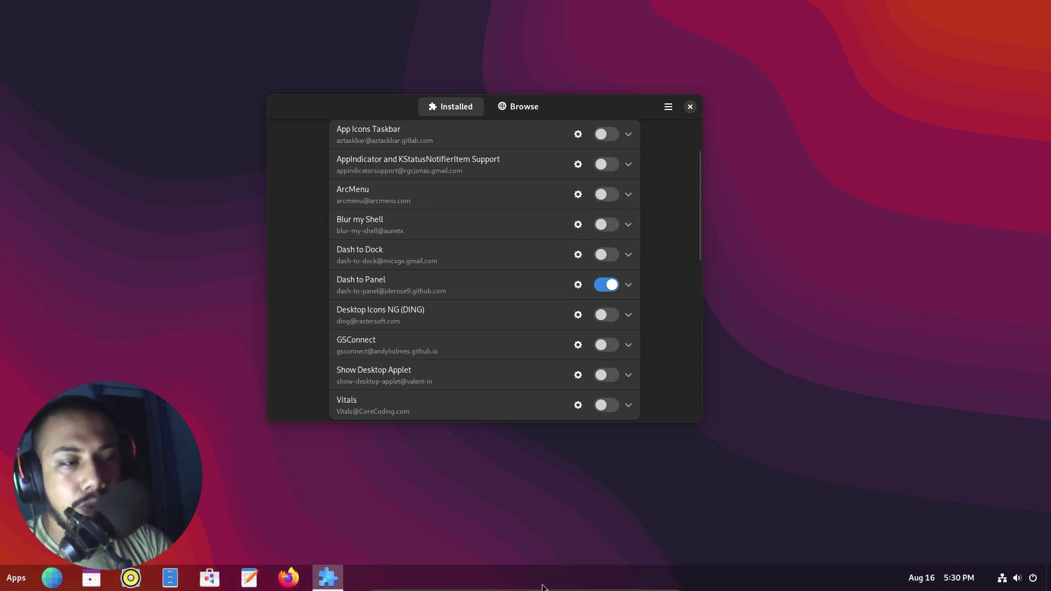
click(610, 226)
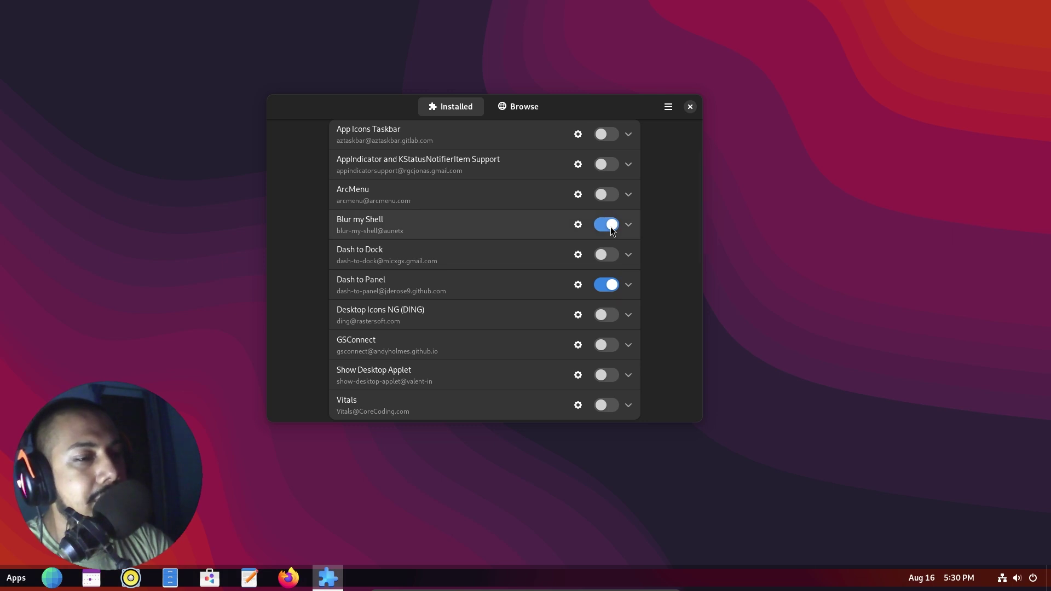
click(611, 286)
click(609, 286)
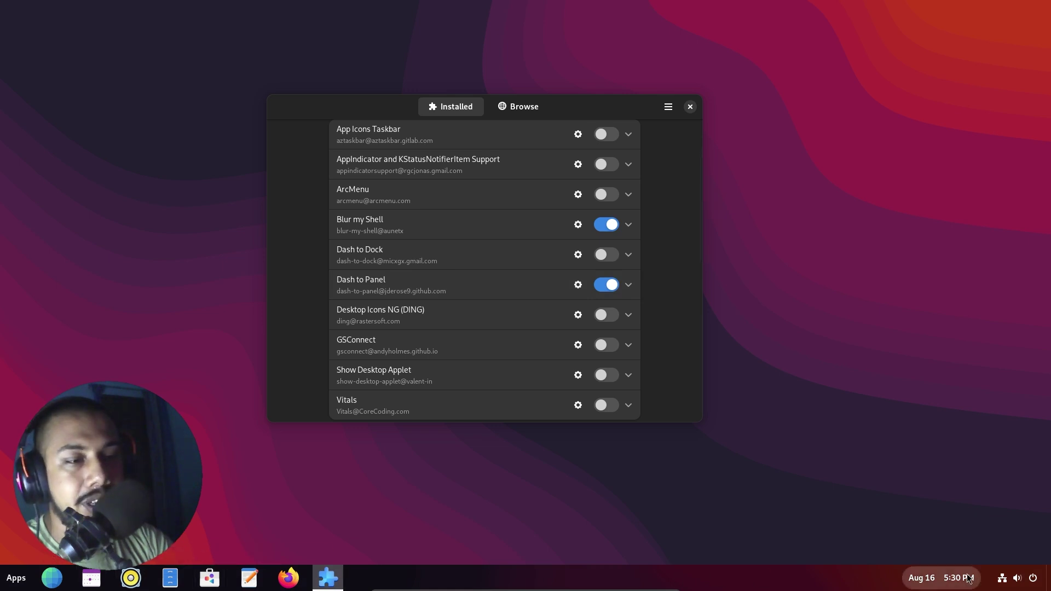
In the Blur my Shell settings, set the Panel blur type to Dynamic and close the settings
click(577, 224)
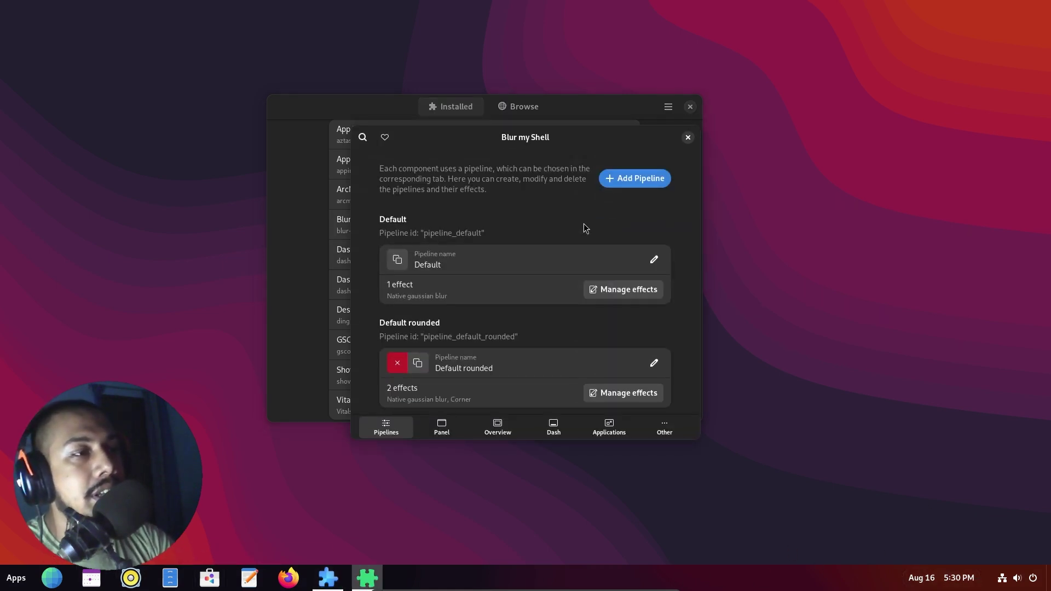
click(442, 427)
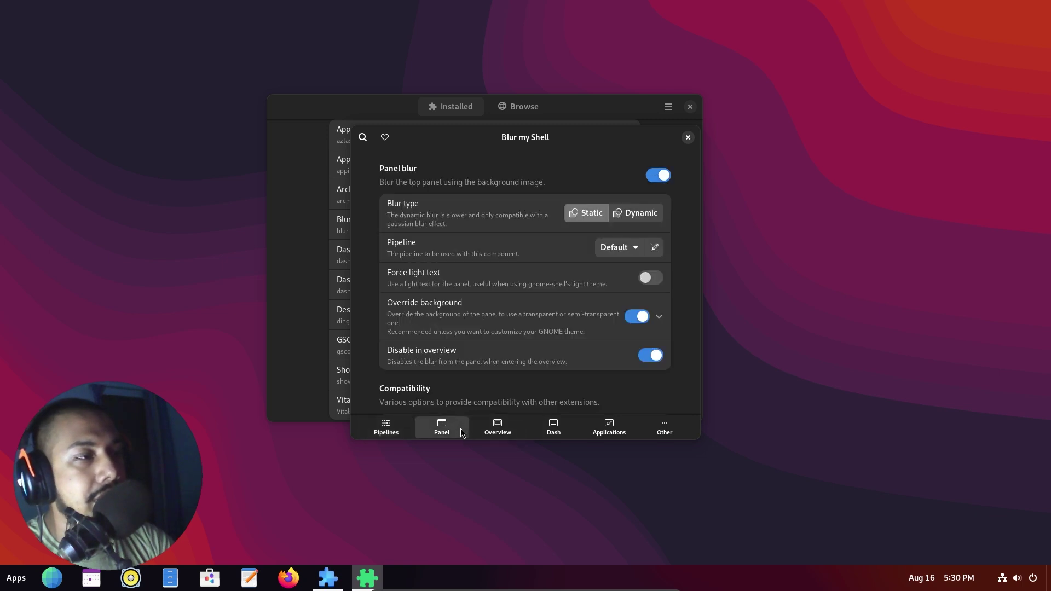
click(630, 216)
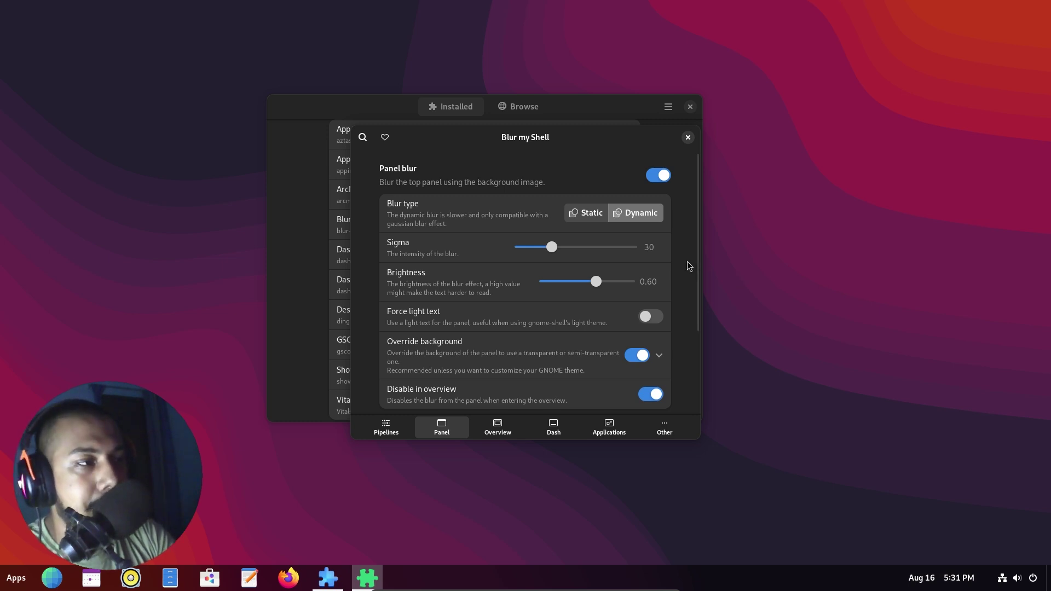
click(687, 137)
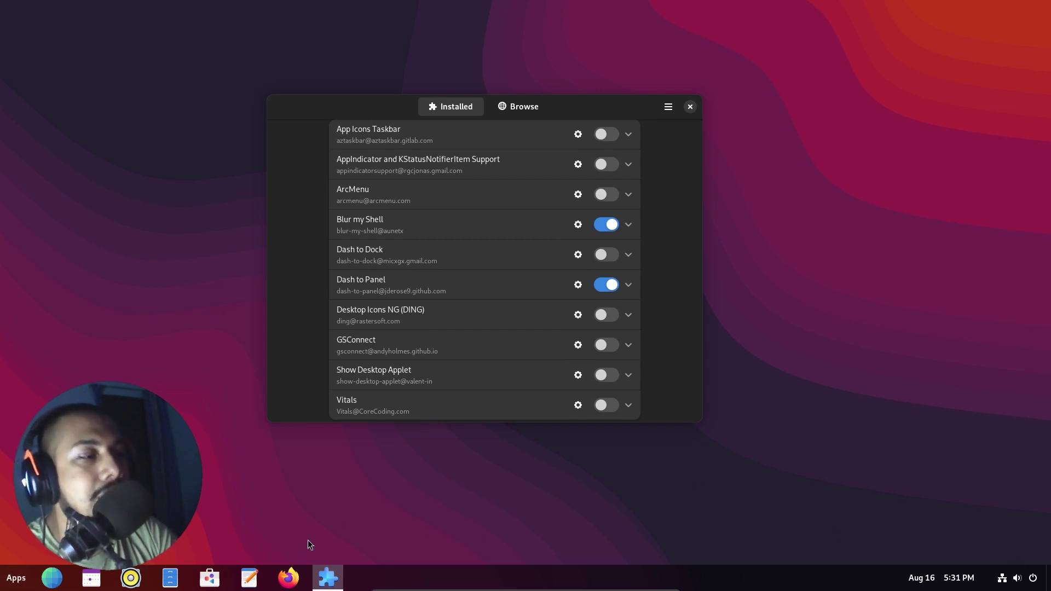
Look through the Accessories and Favorites categories of the Apps menu and close the menu
click(11, 579)
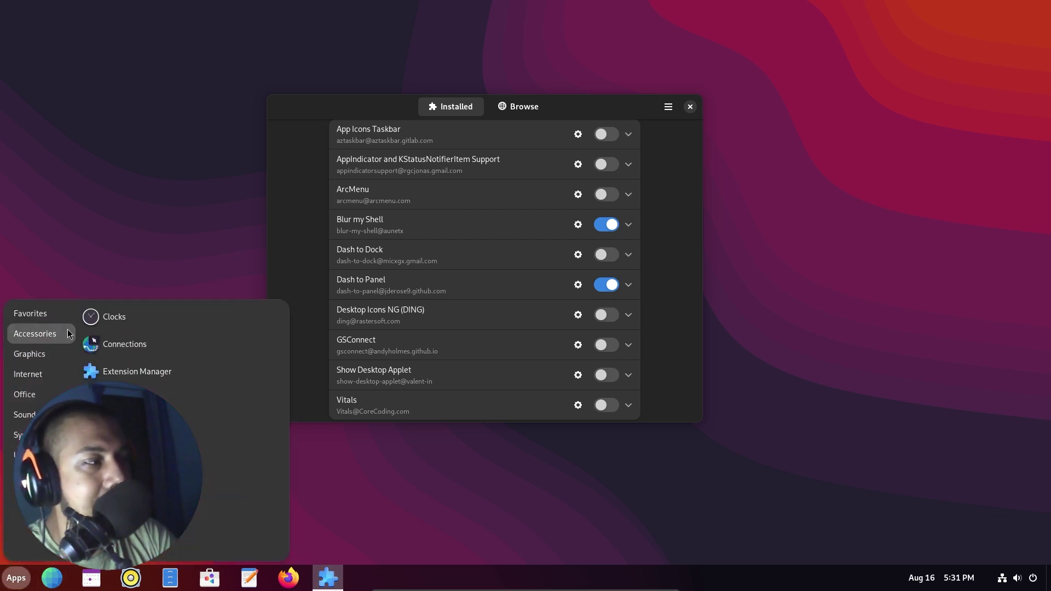
mouse_move(37, 320)
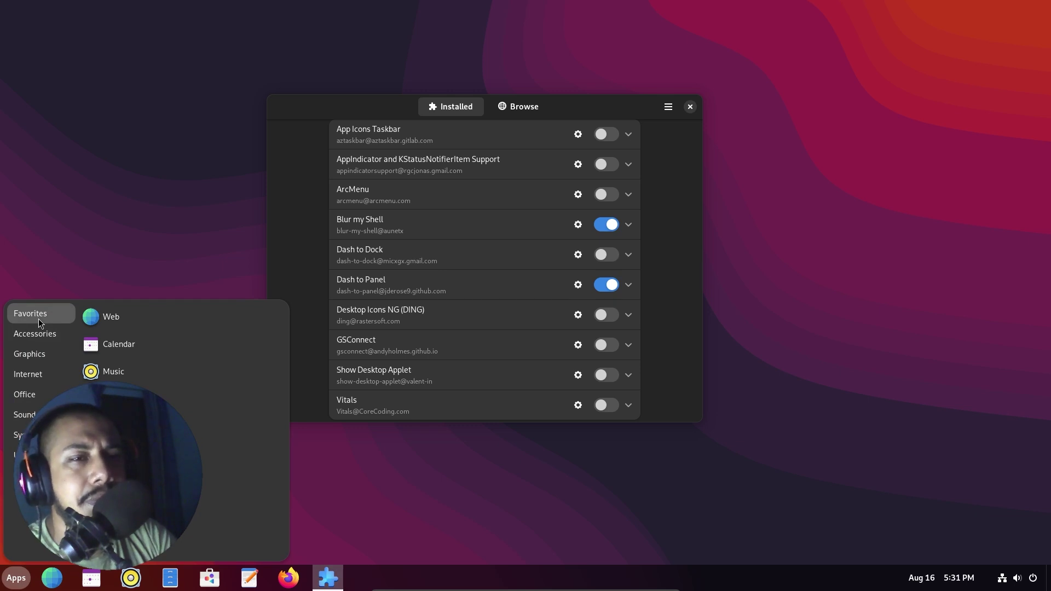
click(57, 261)
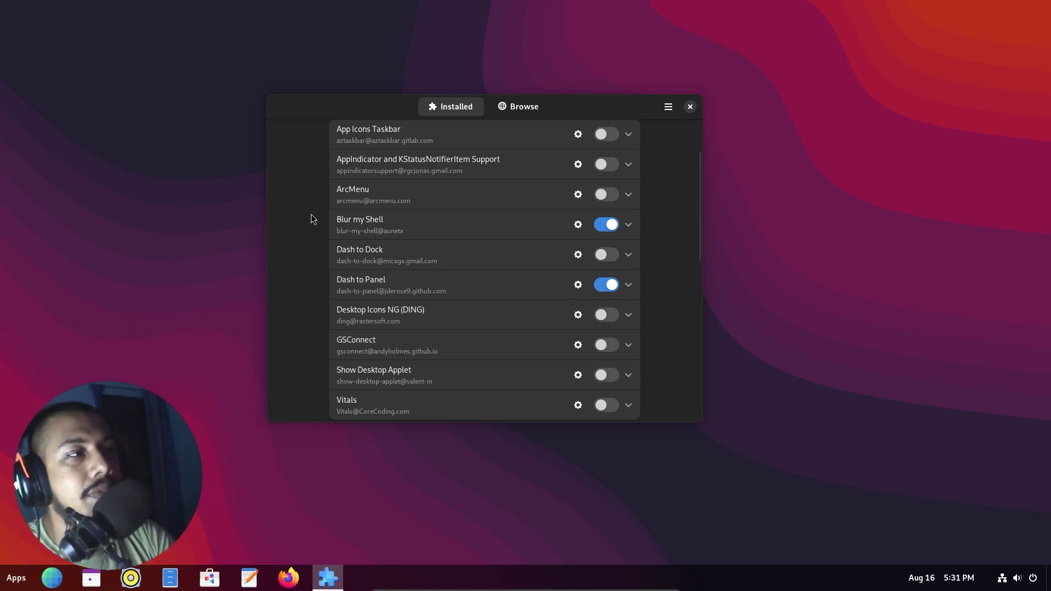
Enable the ArcMenu extension and open the online extension search in Extension Manager
click(606, 195)
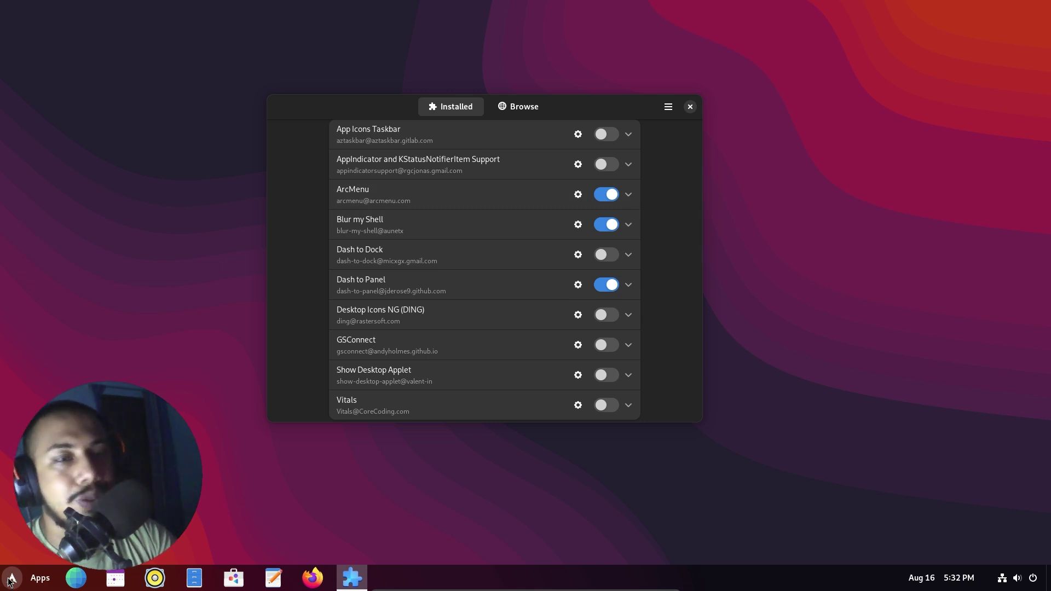
click(501, 110)
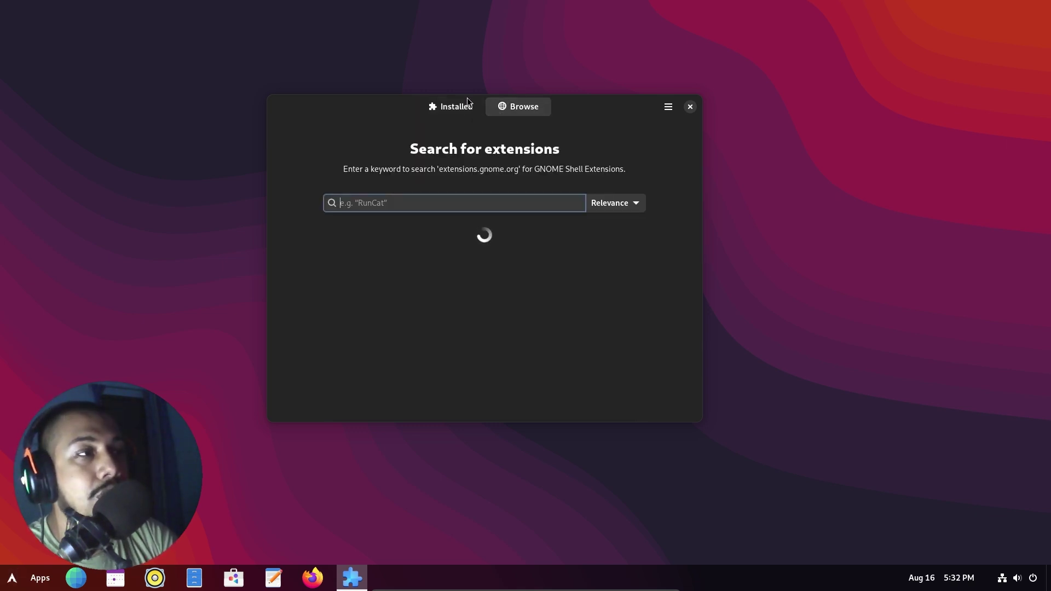
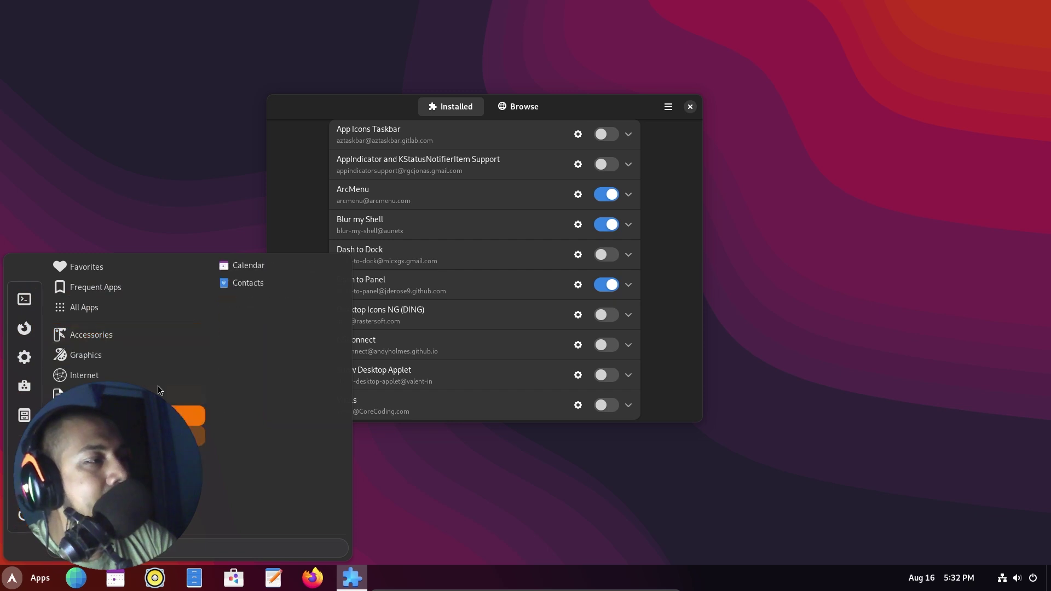
Look through the All Apps list and the Accessories category of the ArcMenu menu and close it
mouse_move(129, 308)
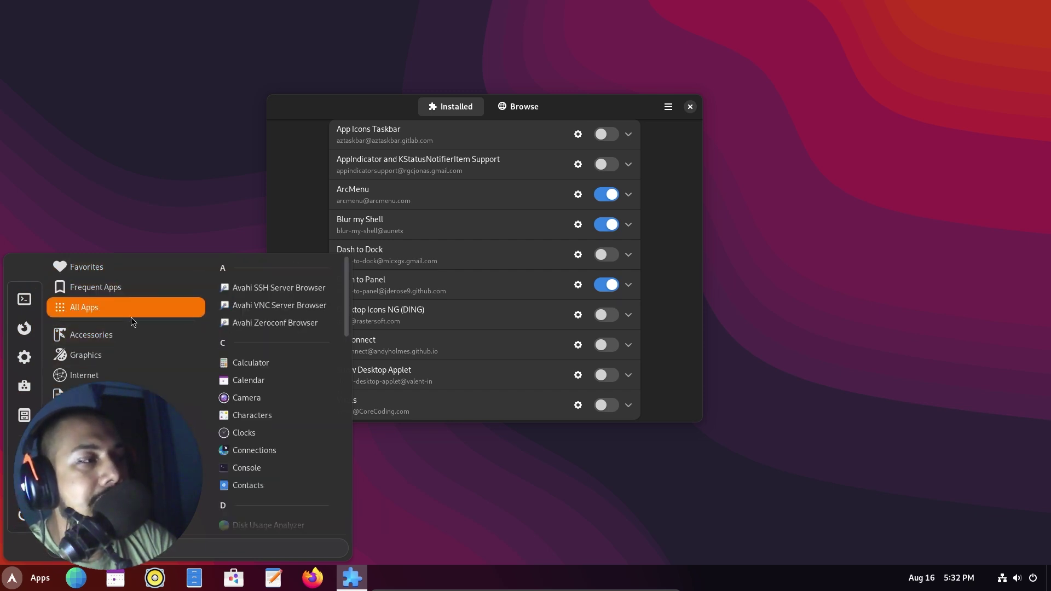
scroll(269, 323, down, 5)
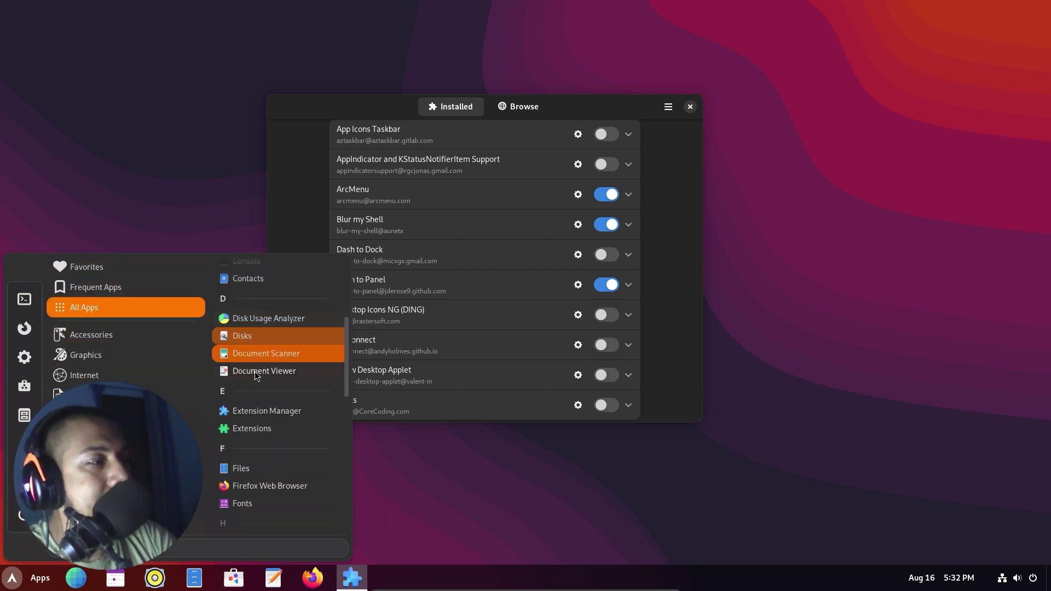
scroll(256, 376, down, 5)
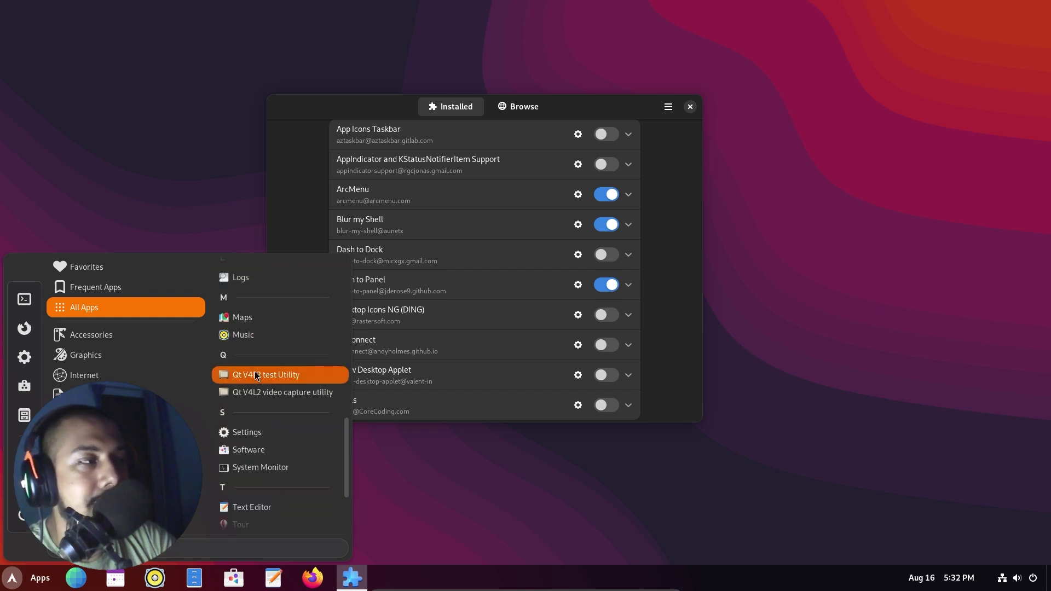
mouse_move(191, 435)
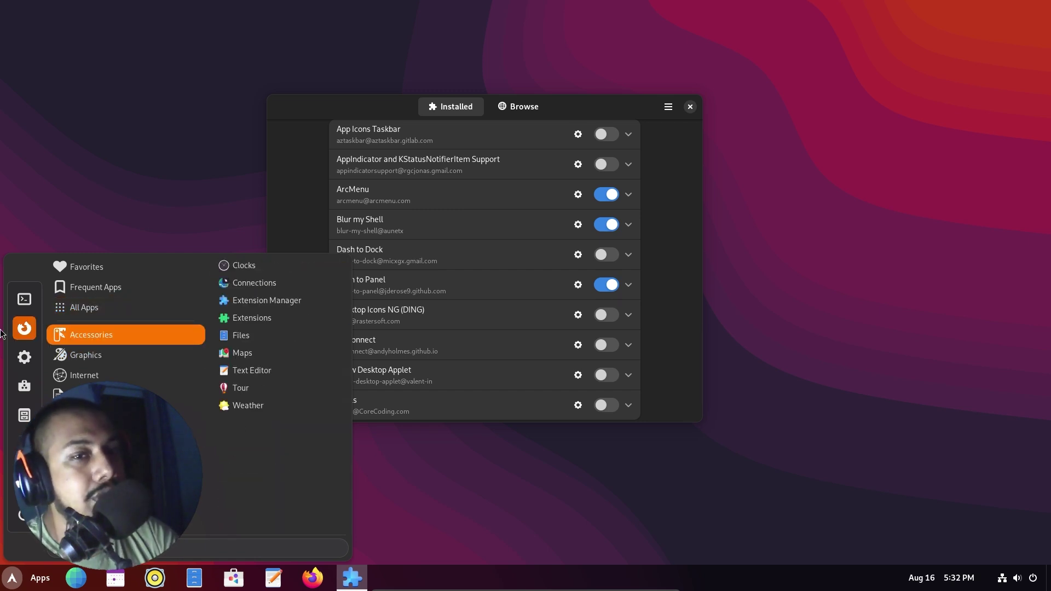
click(314, 183)
Open the menu layout choices in the ArcMenu settings and view the Traditional Menu Layouts
click(577, 194)
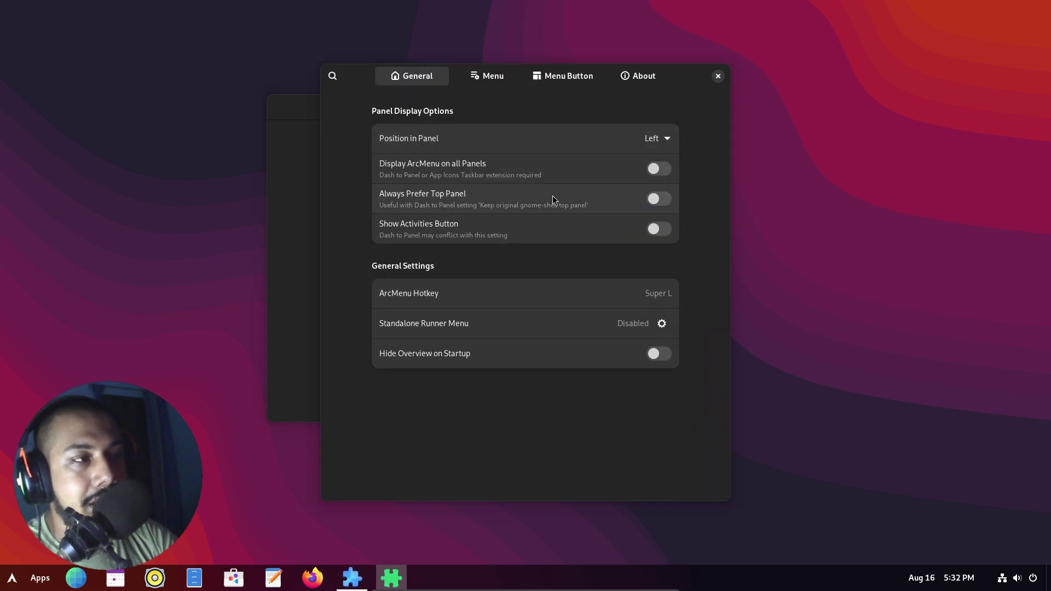
click(490, 78)
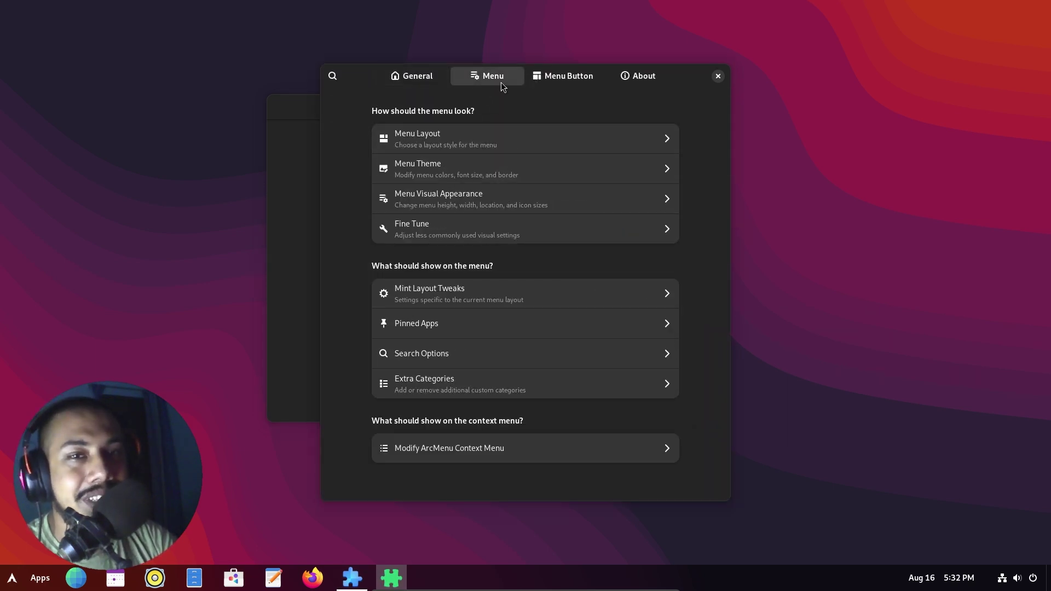
click(471, 141)
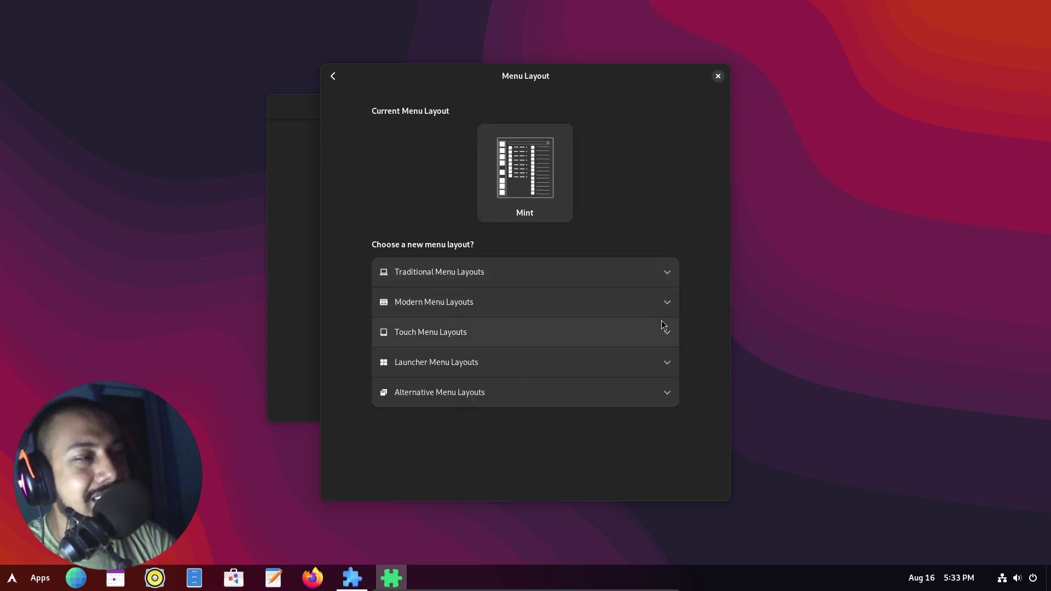
click(641, 274)
scroll(642, 274, down, 5)
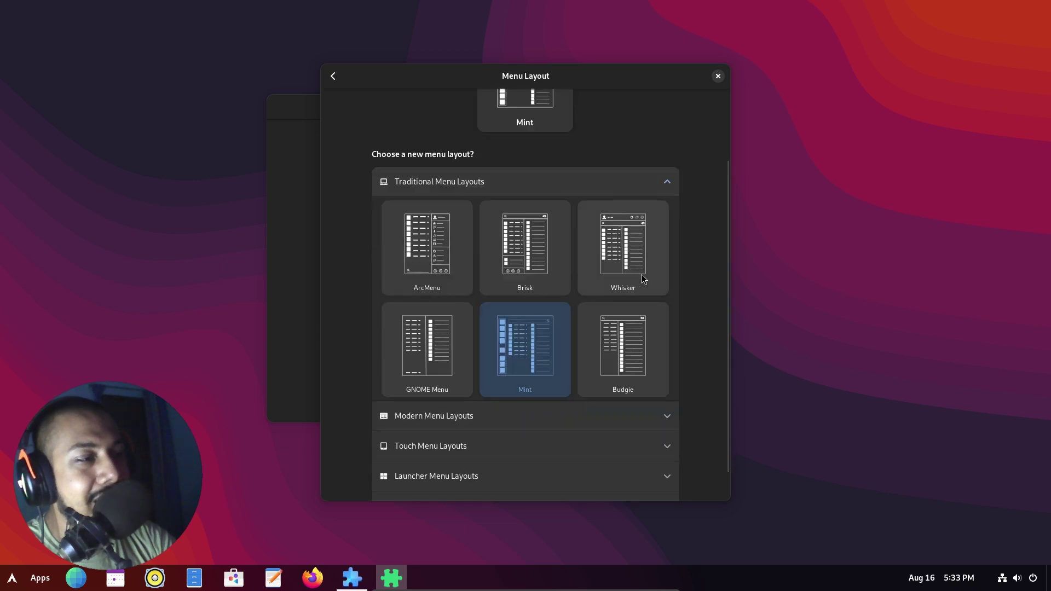
Look through the Modern, Touch, Launcher and Alternative menu layouts and return to the Traditional ones
click(497, 384)
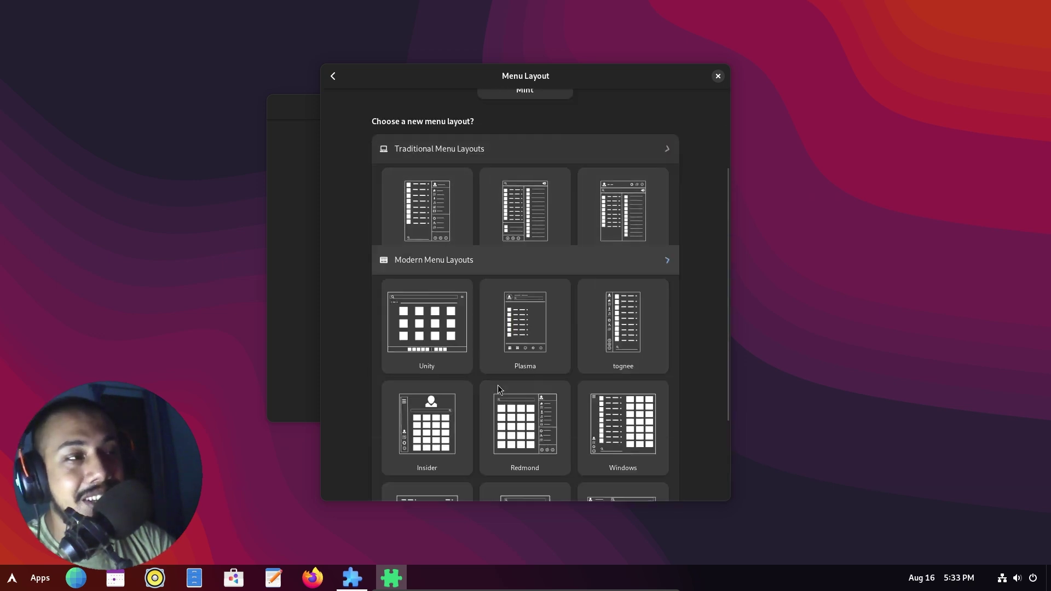
scroll(517, 321, down, 10)
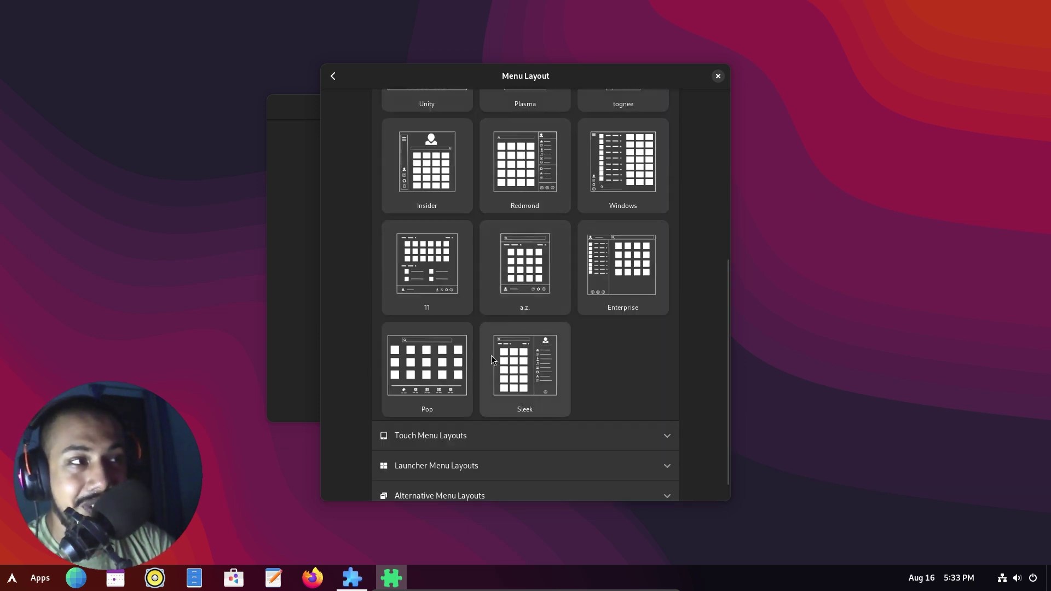
scroll(491, 355, down, 1)
click(497, 412)
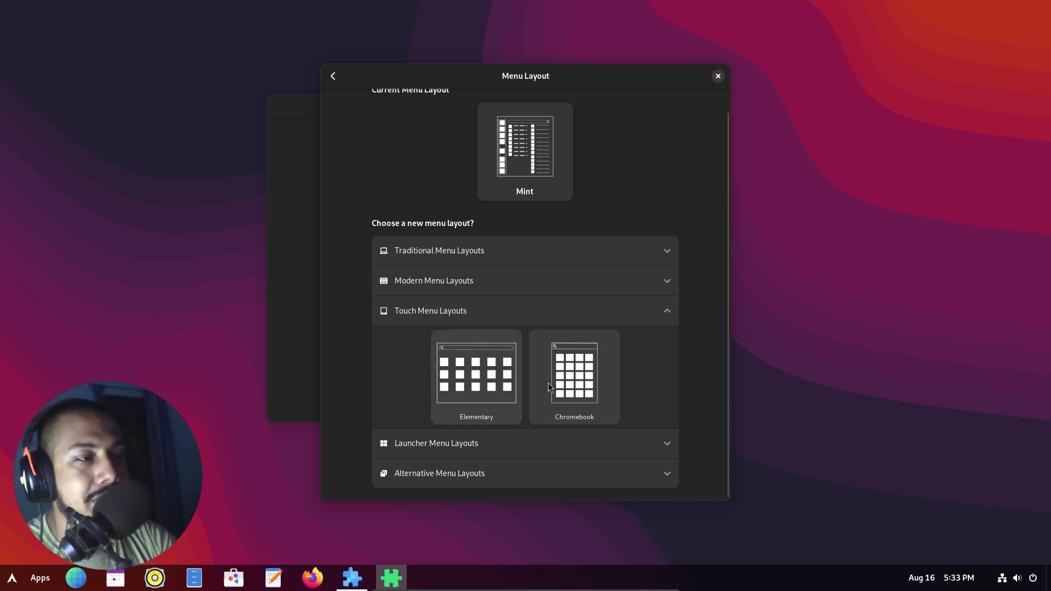
click(550, 438)
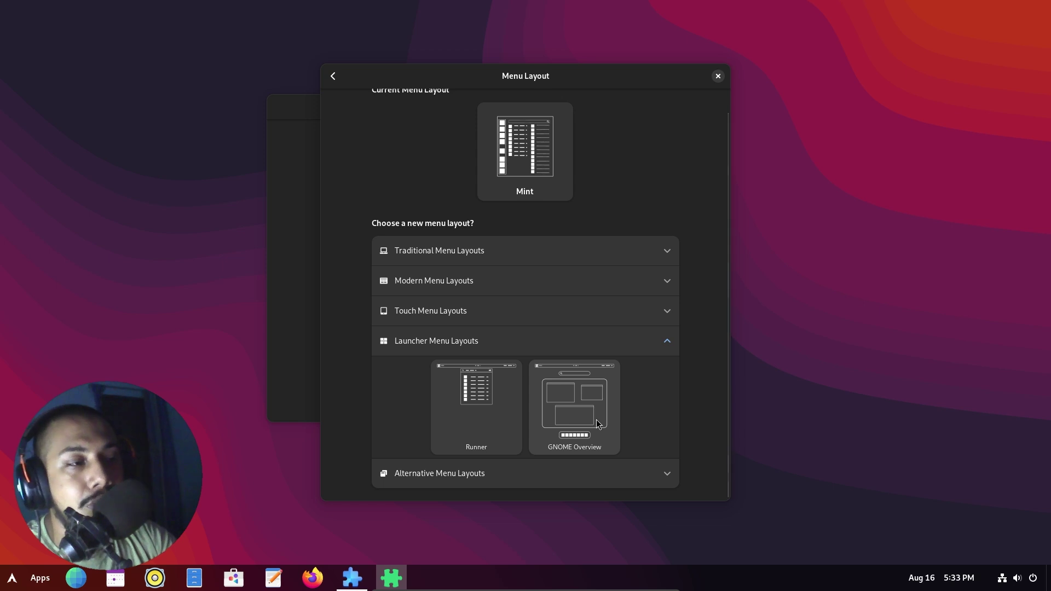
click(438, 474)
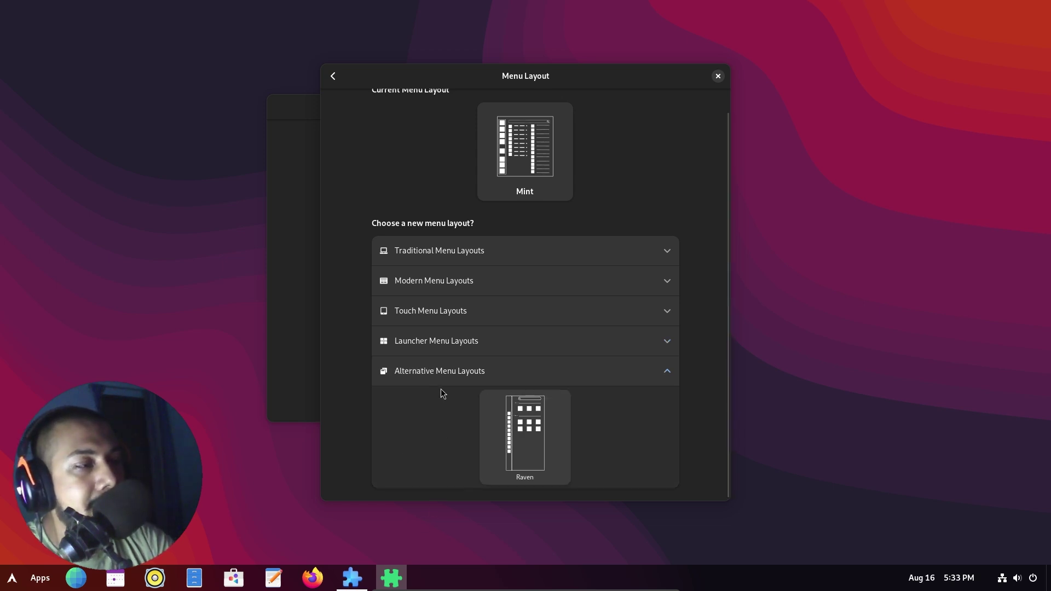
click(539, 254)
scroll(554, 388, down, 2)
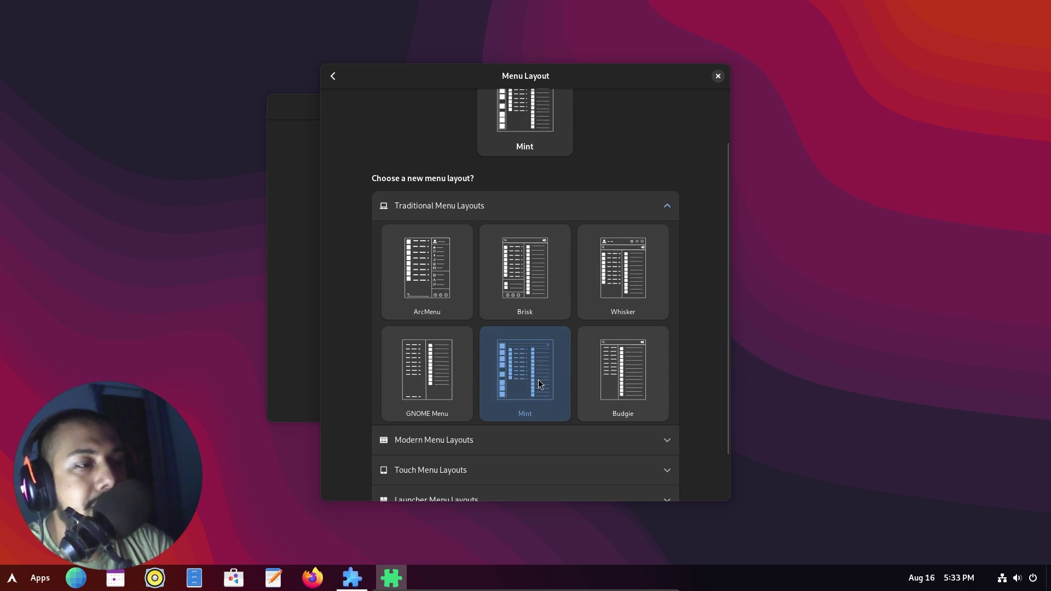
Check the ArcMenu app categories, close the ArcMenu settings, and open and close the menu once more
key(super)
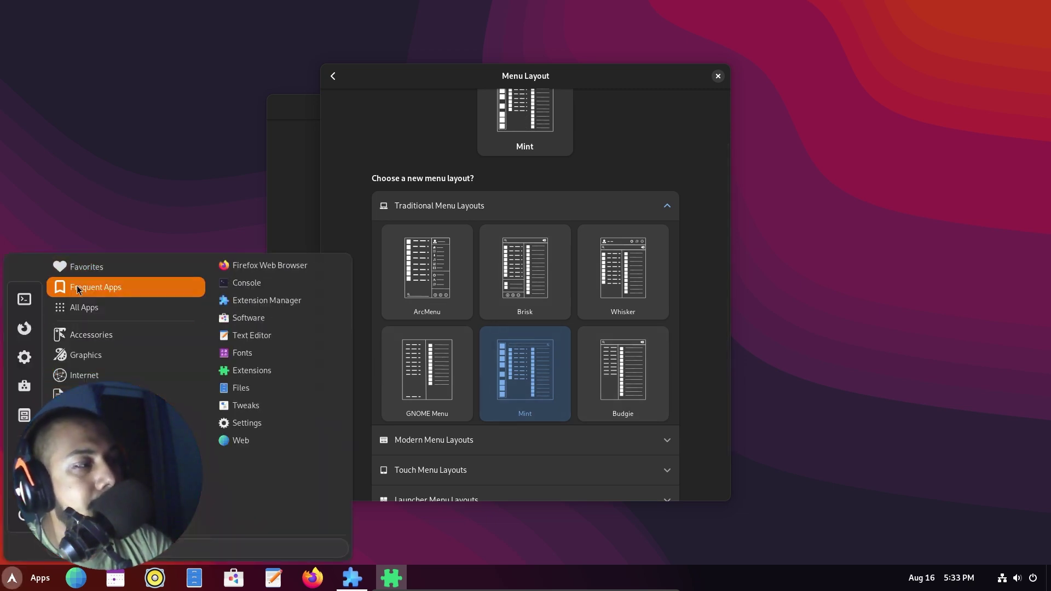
mouse_move(110, 416)
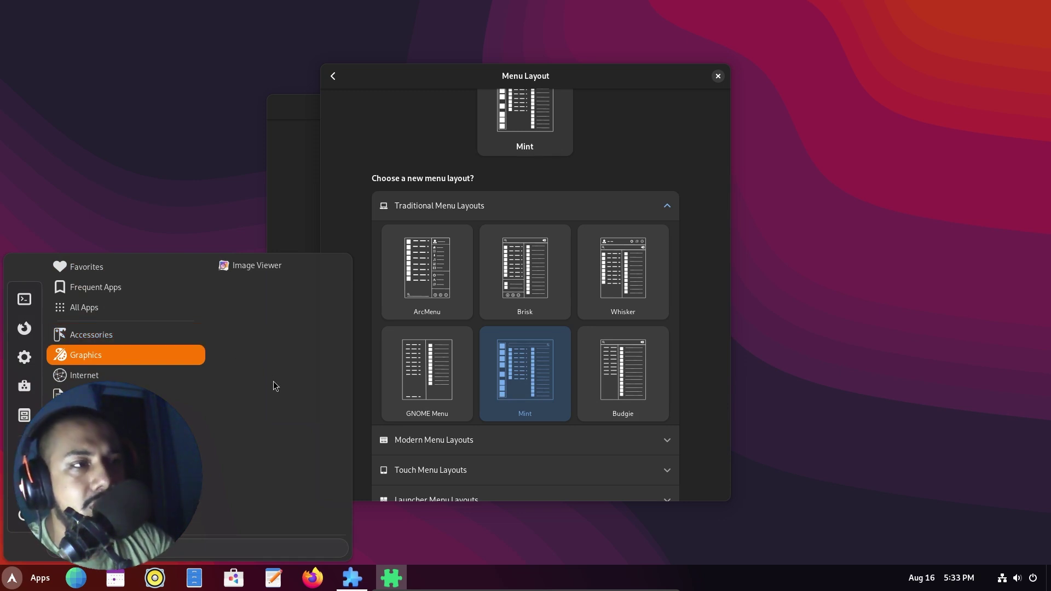
click(575, 172)
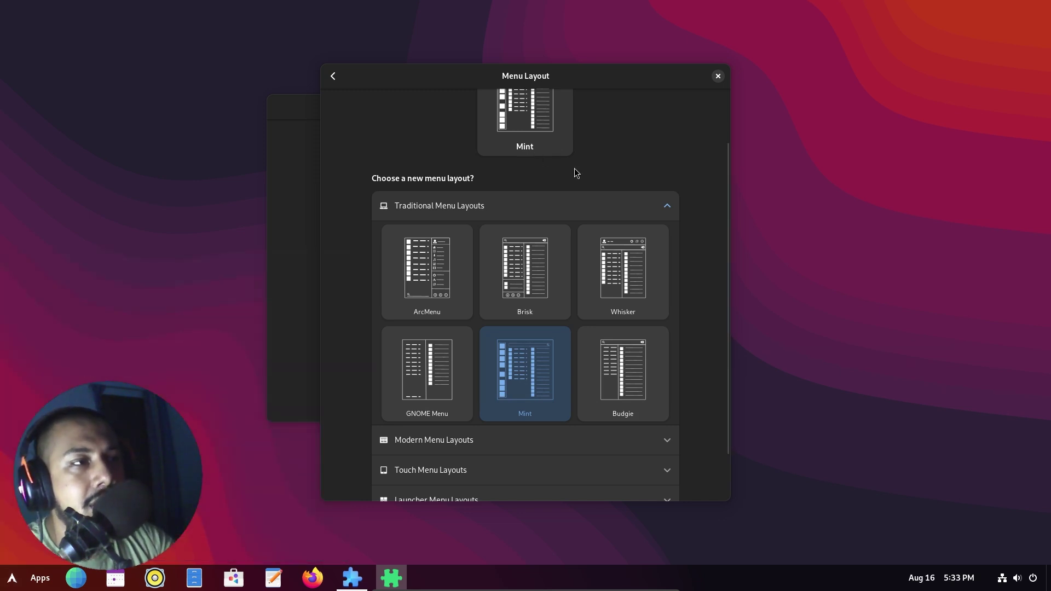
click(718, 76)
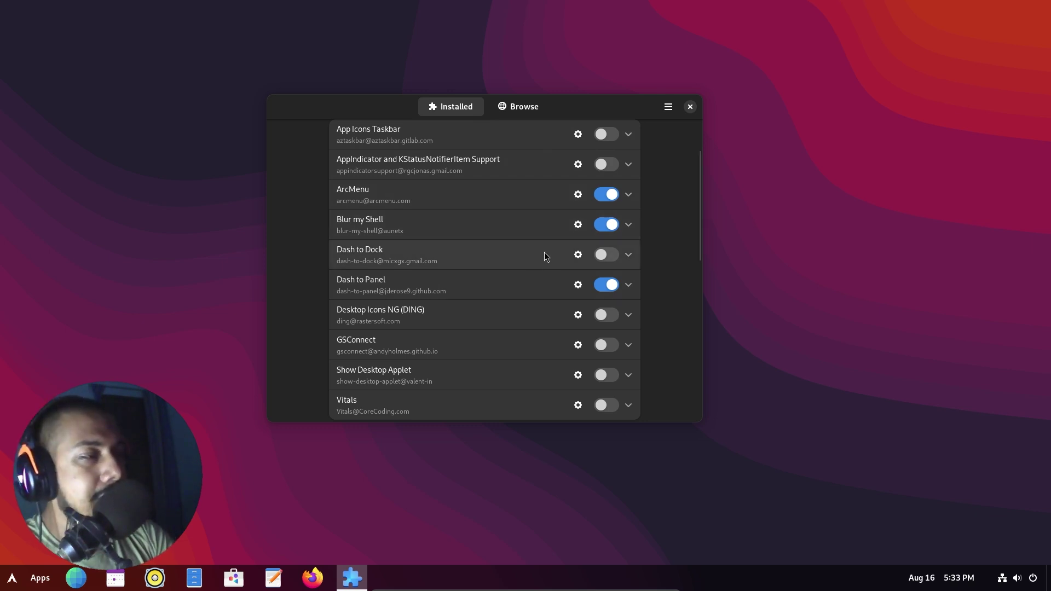
click(9, 581)
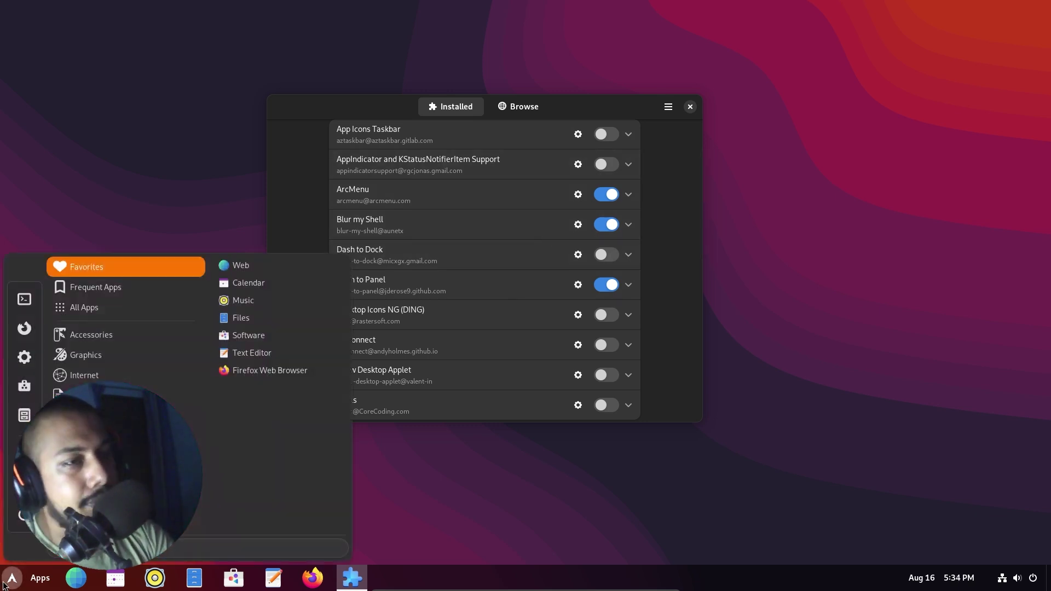
click(12, 580)
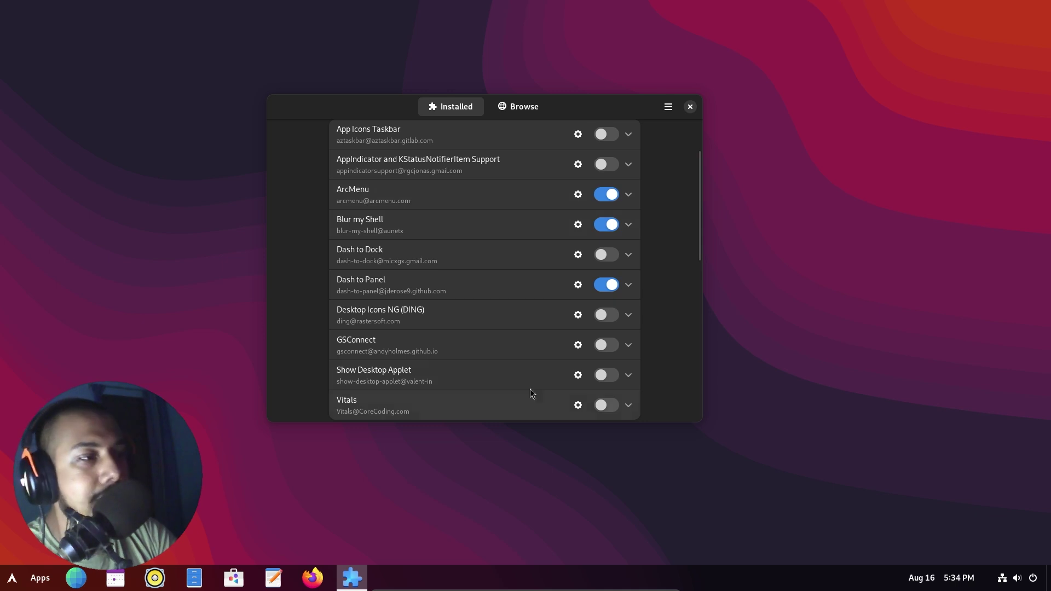
Read the description of the Vitals extension, collapse it and enable Vitals
click(596, 397)
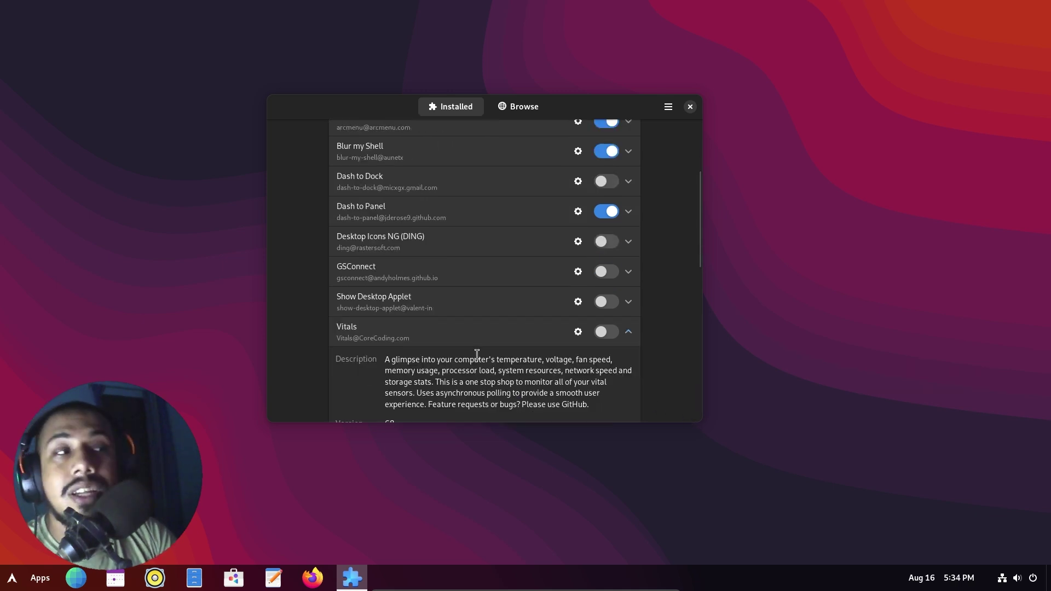
click(494, 381)
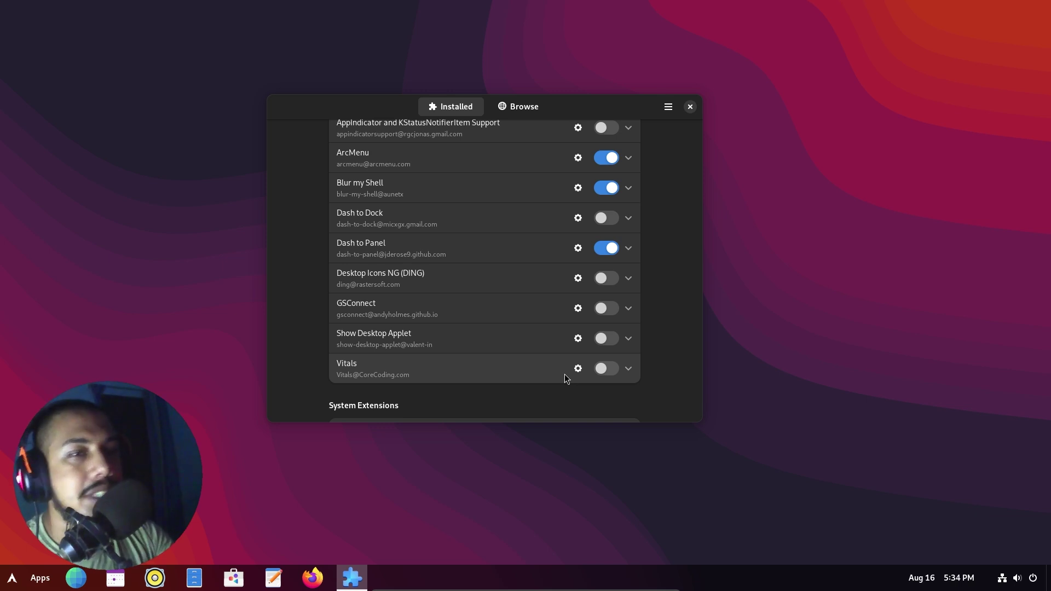
click(611, 369)
scroll(471, 409, up, 1)
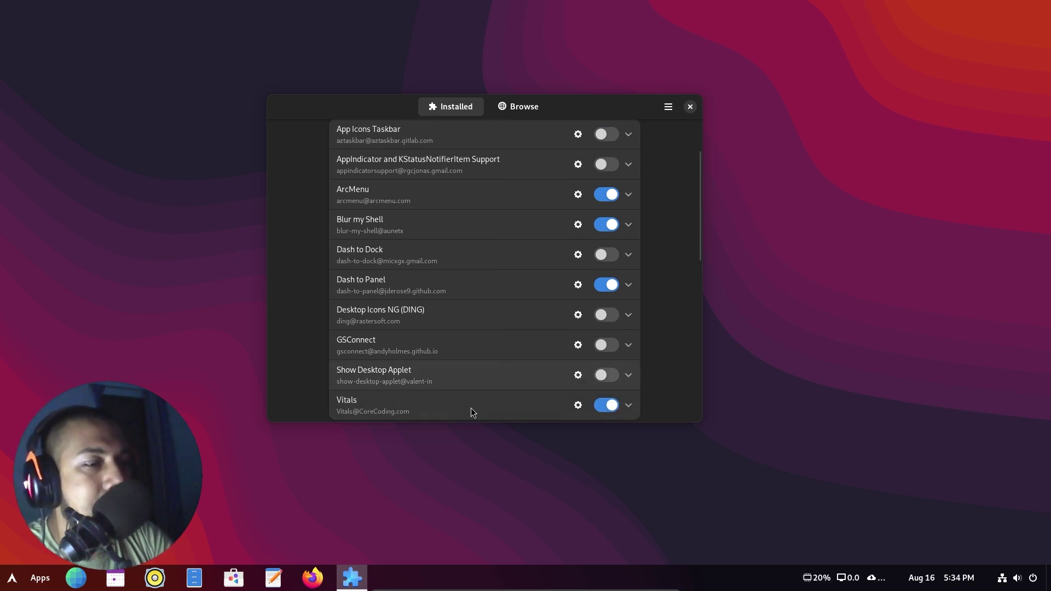
Open the Vitals sensor list from the panel and examine the detailed Memory readings
click(865, 588)
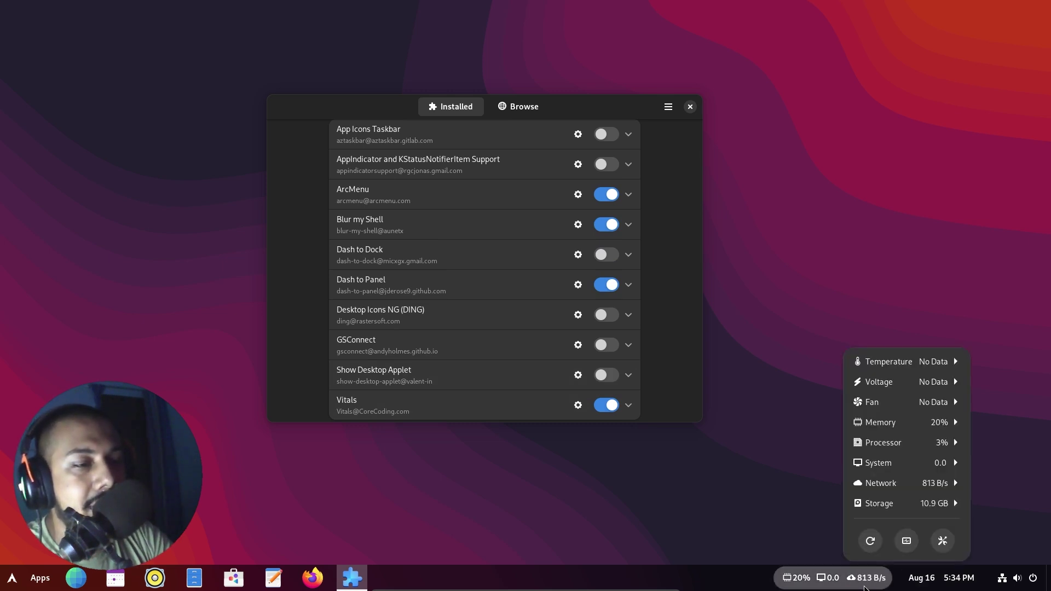
click(924, 422)
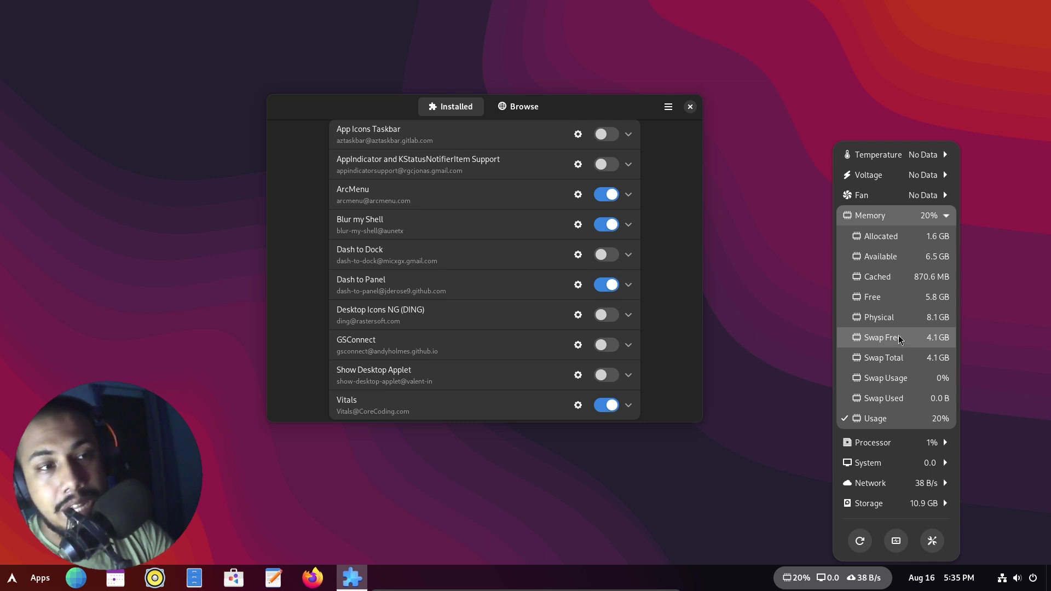
click(870, 215)
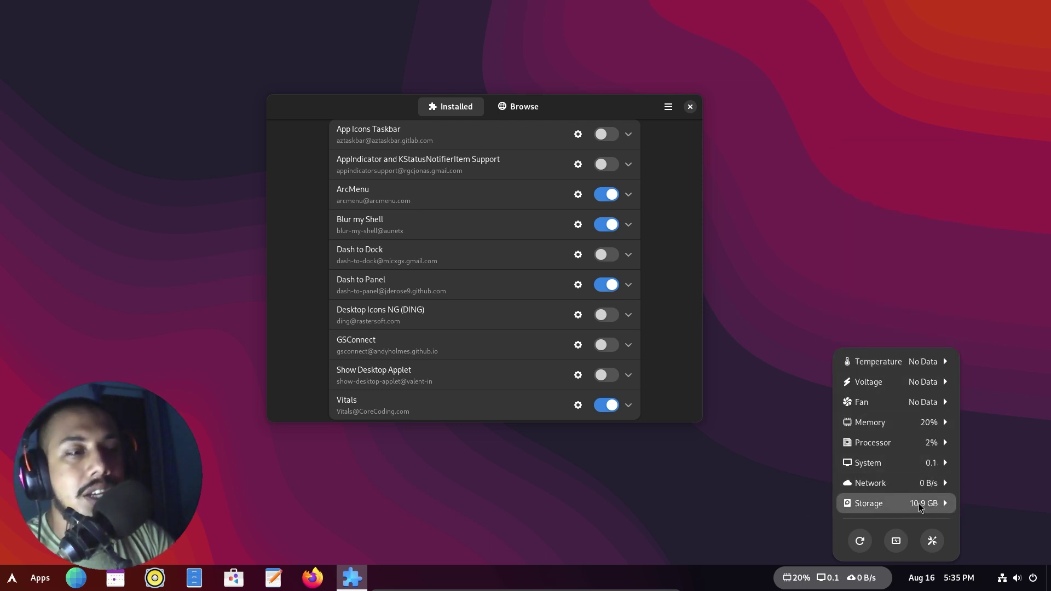
In the Vitals settings, switch battery monitoring on, check the sensor list, switch it back off and close the settings
click(891, 547)
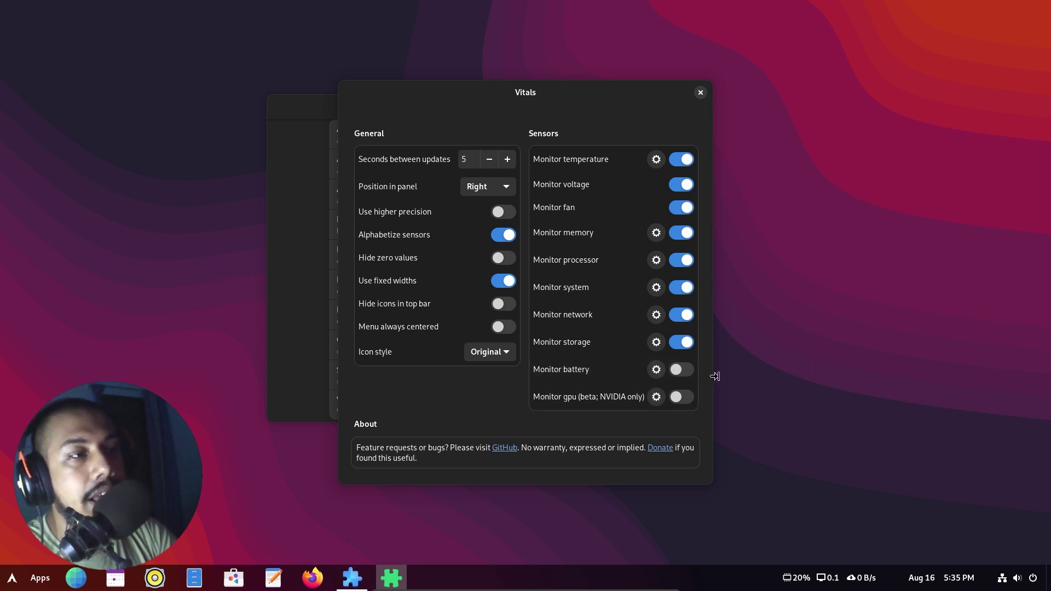
click(682, 374)
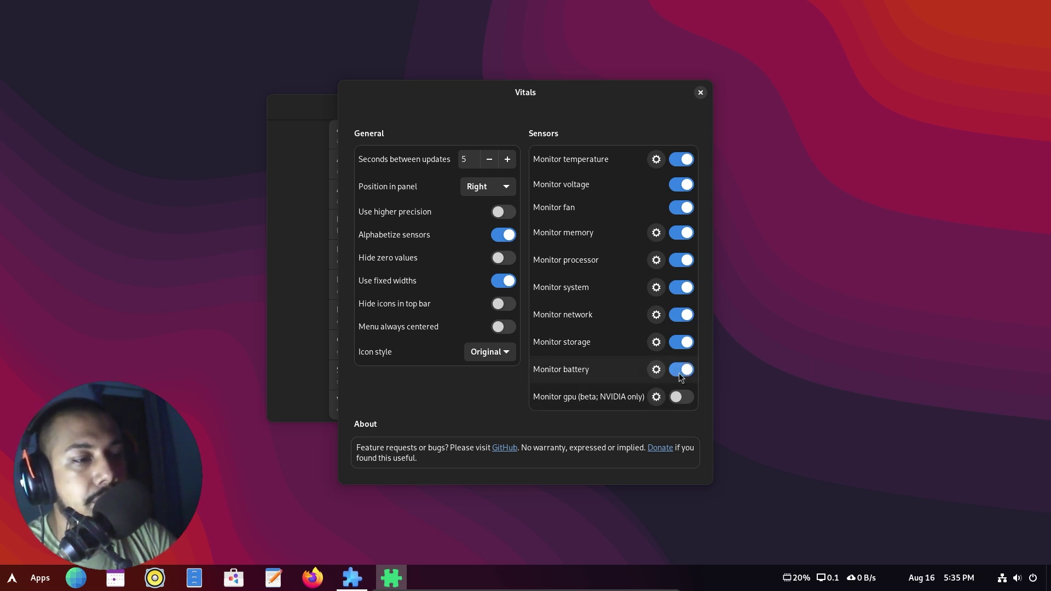
click(852, 584)
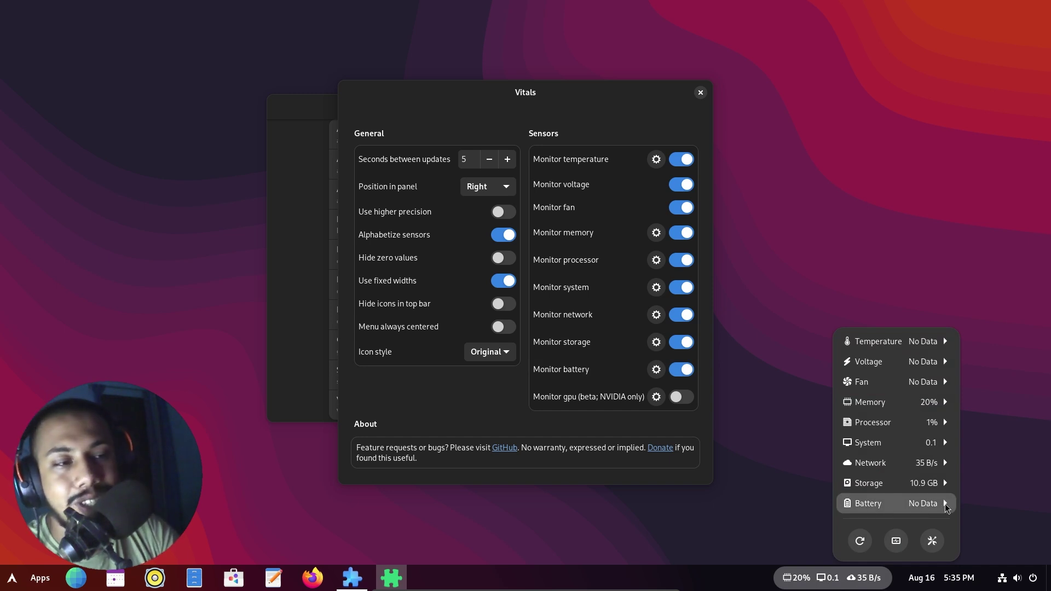
click(681, 369)
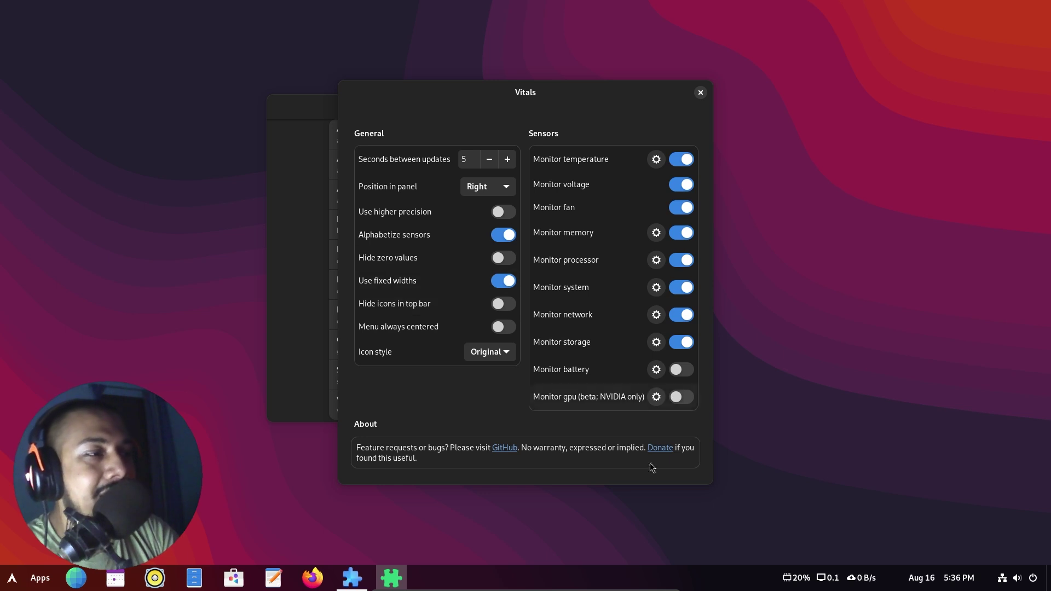
click(701, 92)
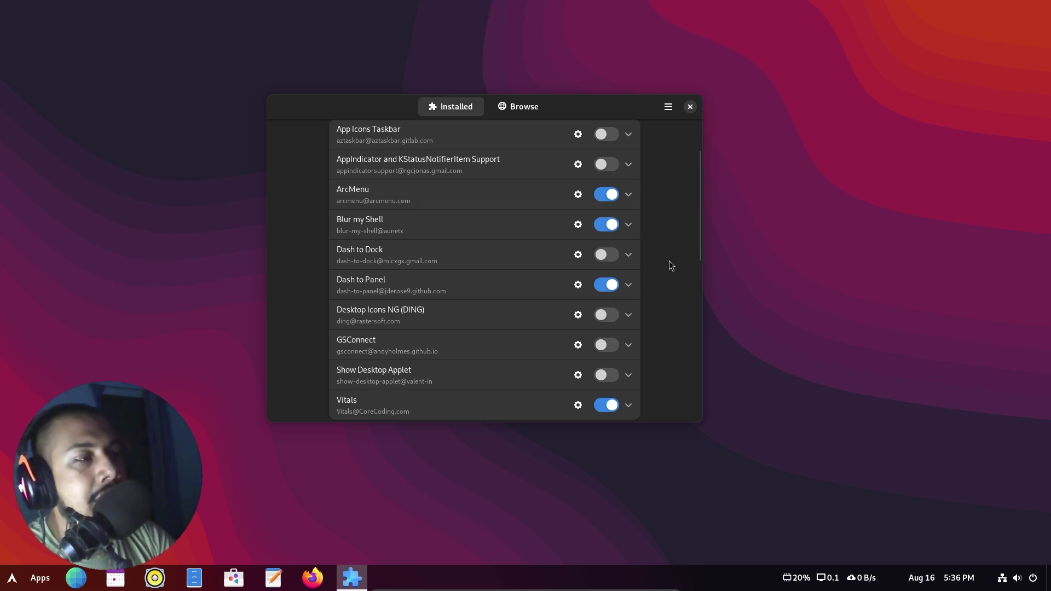
Show the details of the App Icons Taskbar extension and disable Dash to Panel
scroll(546, 351, up, 1)
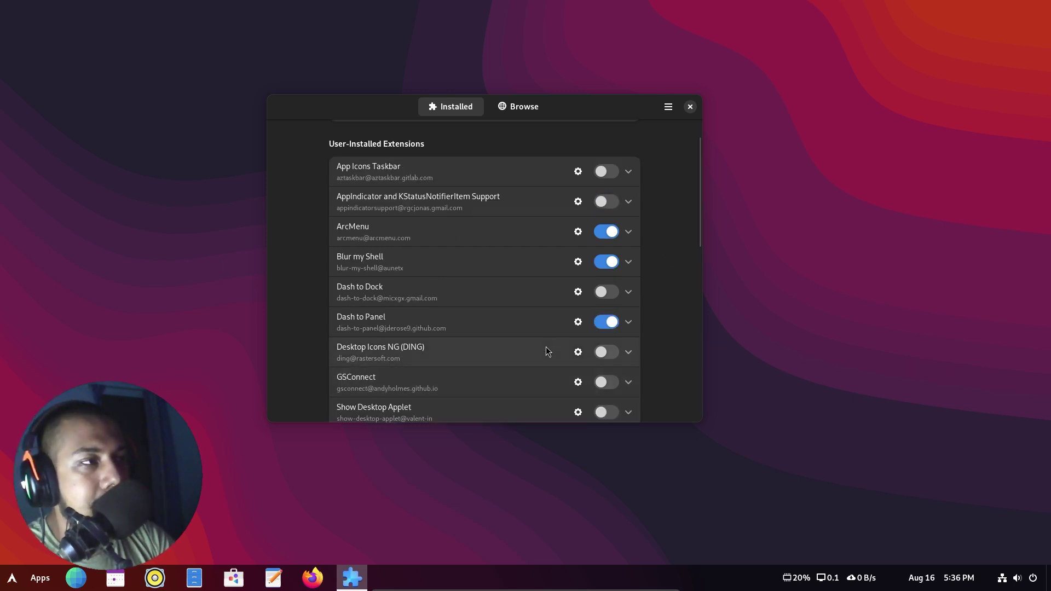
click(386, 174)
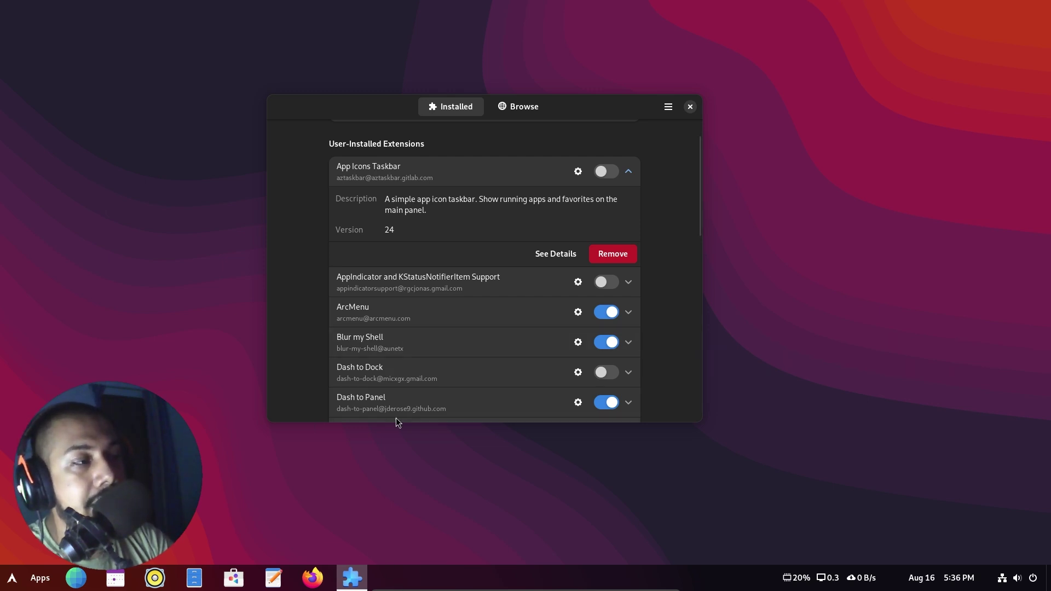
click(620, 401)
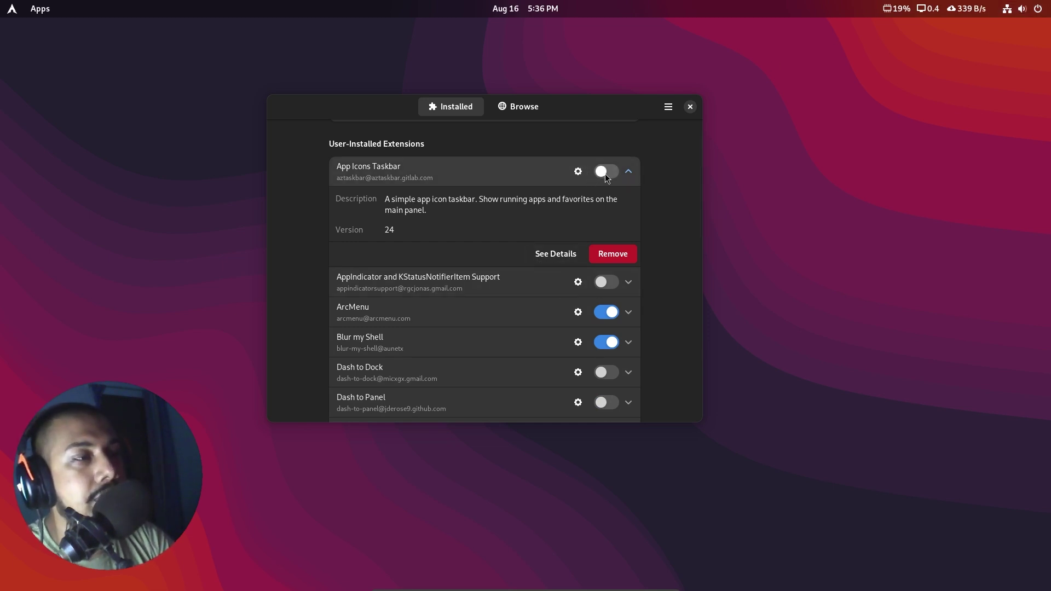
Enable App Icons Taskbar, open the ArcMenu beside its panel icons to check it and close the menu
click(605, 172)
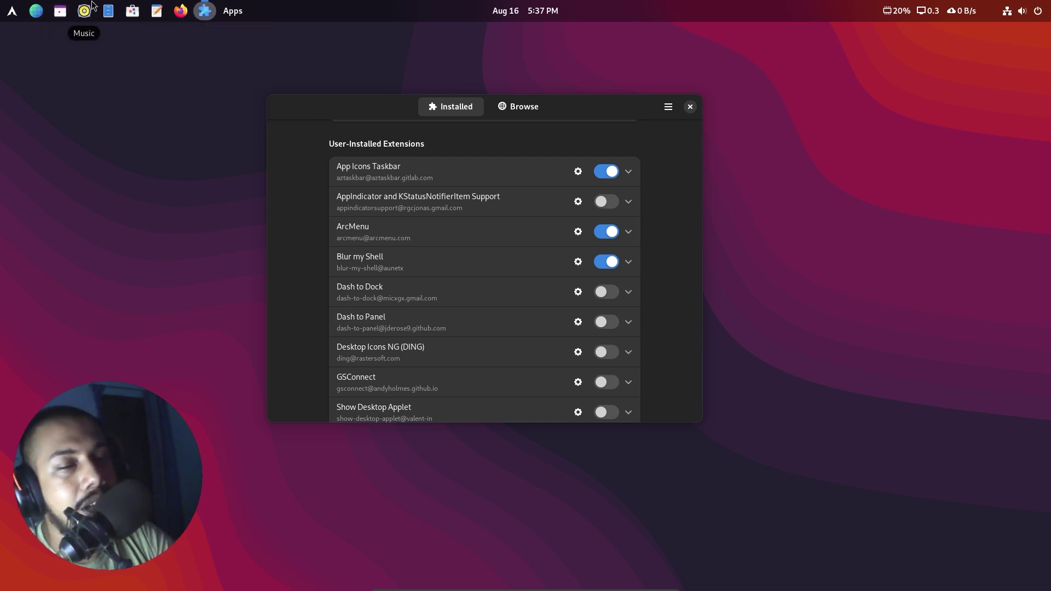
click(7, 4)
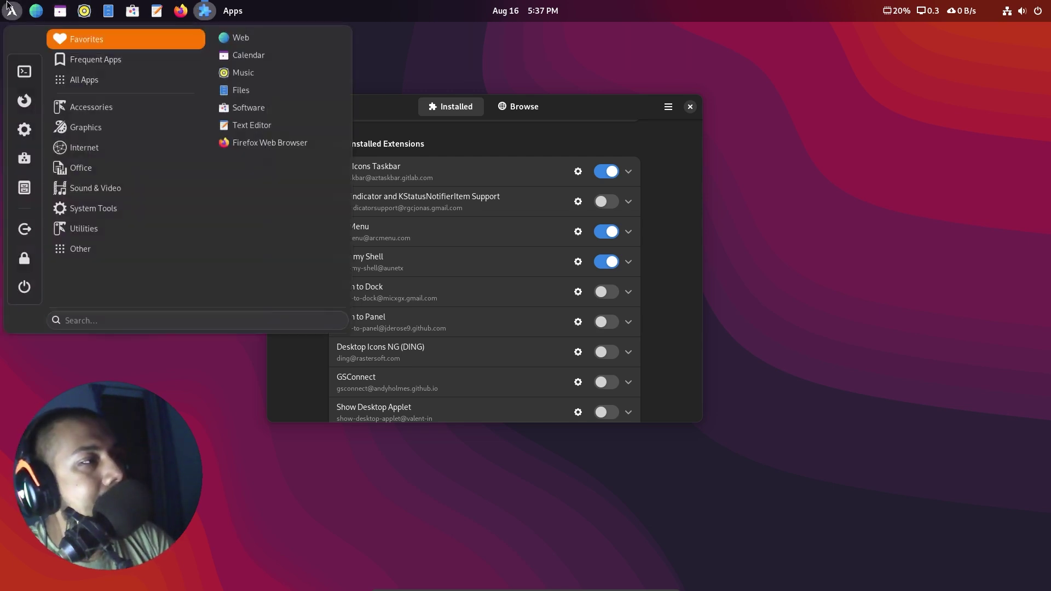
click(492, 8)
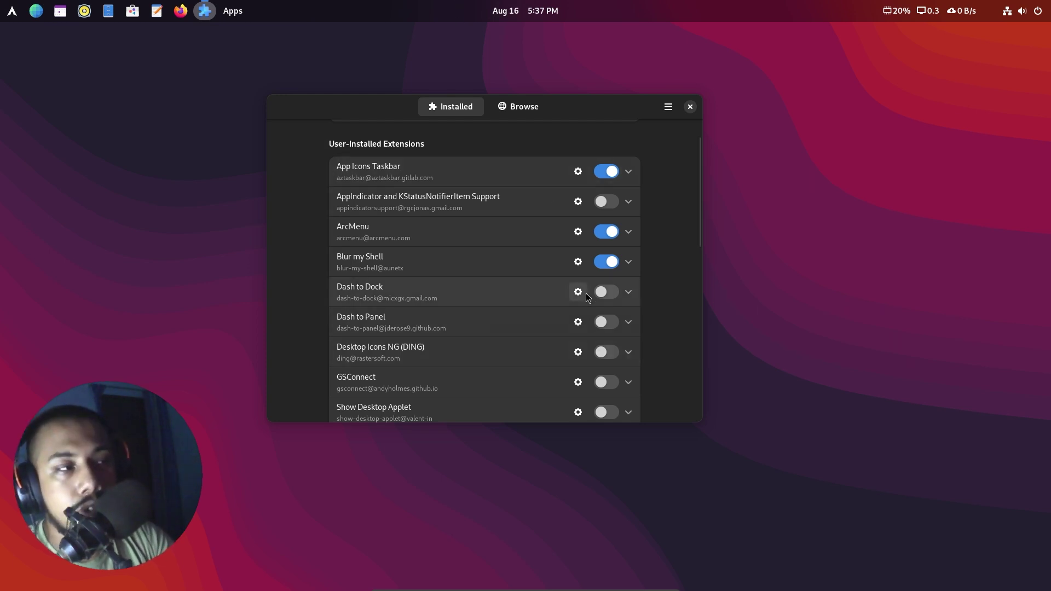
Enable Dash to Panel again and disable App Icons Taskbar
click(603, 323)
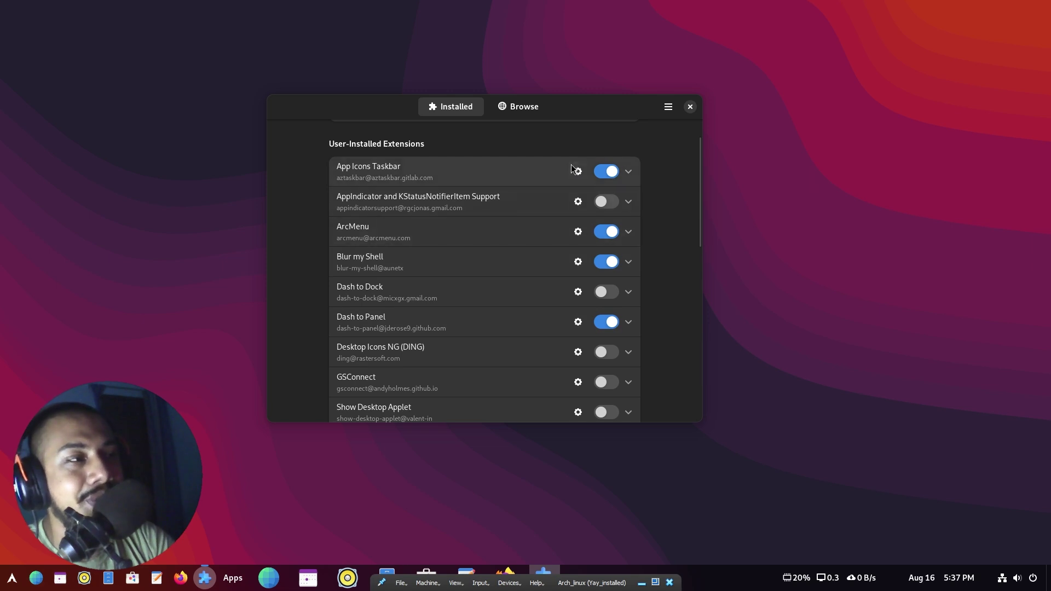
click(603, 173)
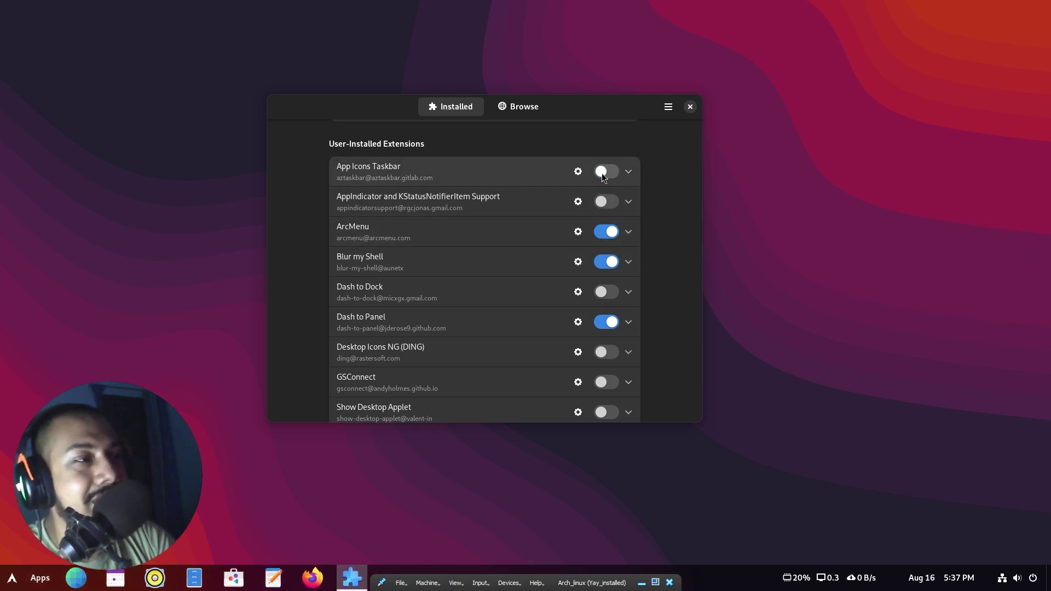
Read the description of AppIndicator and KStatusNotifierItem Support, enable it, and enable Desktop Icons NG (DING) as well
click(498, 205)
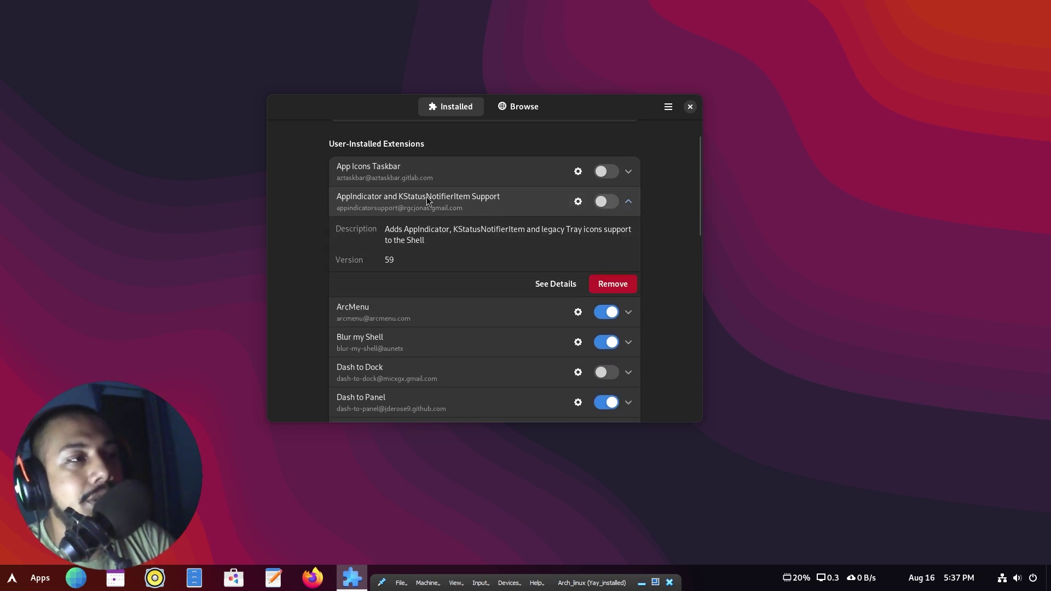
click(514, 203)
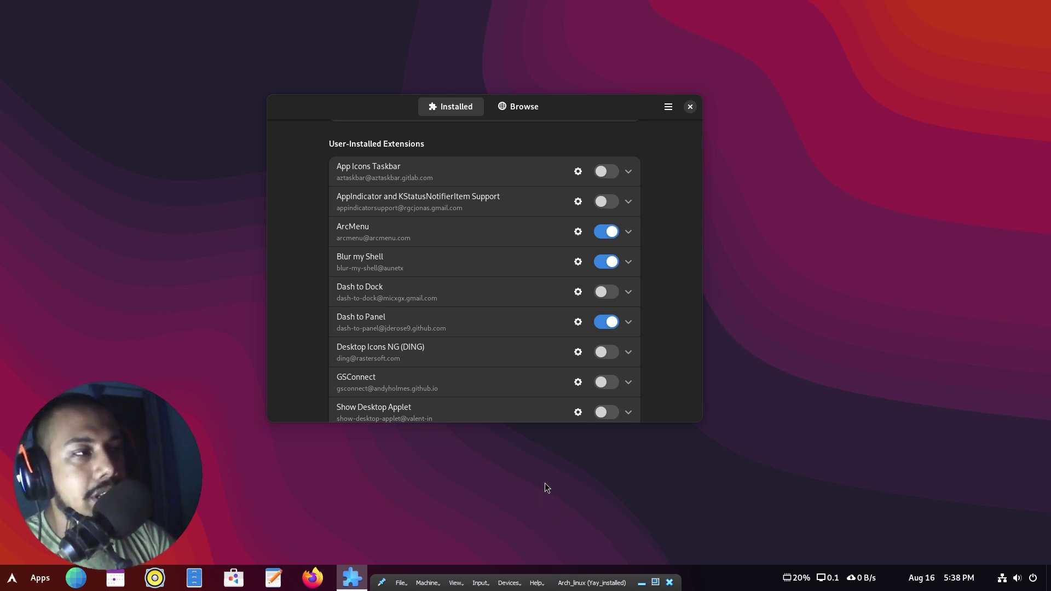
click(609, 210)
click(610, 206)
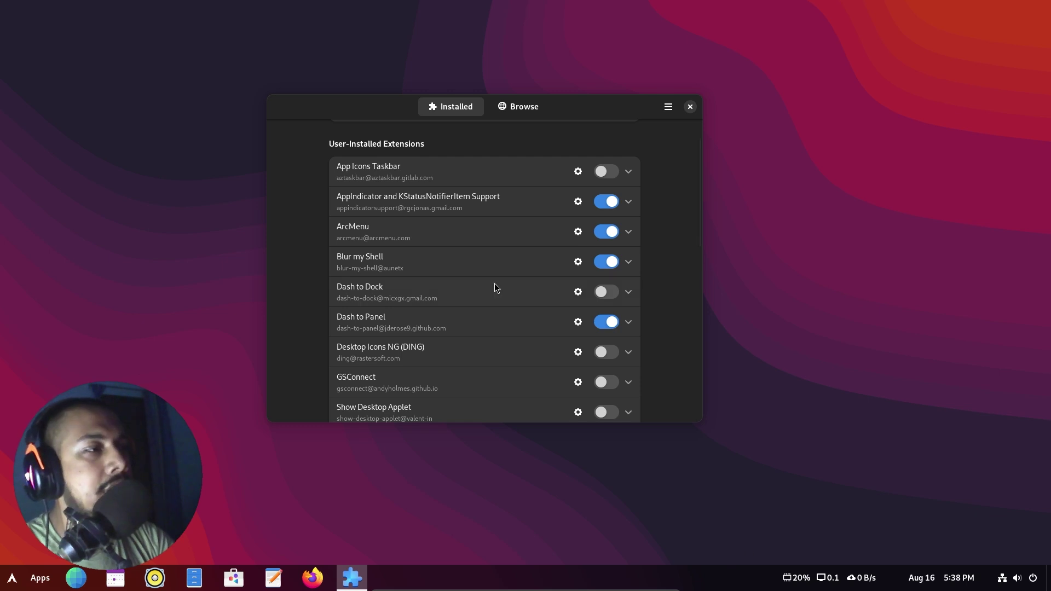
scroll(495, 284, down, 3)
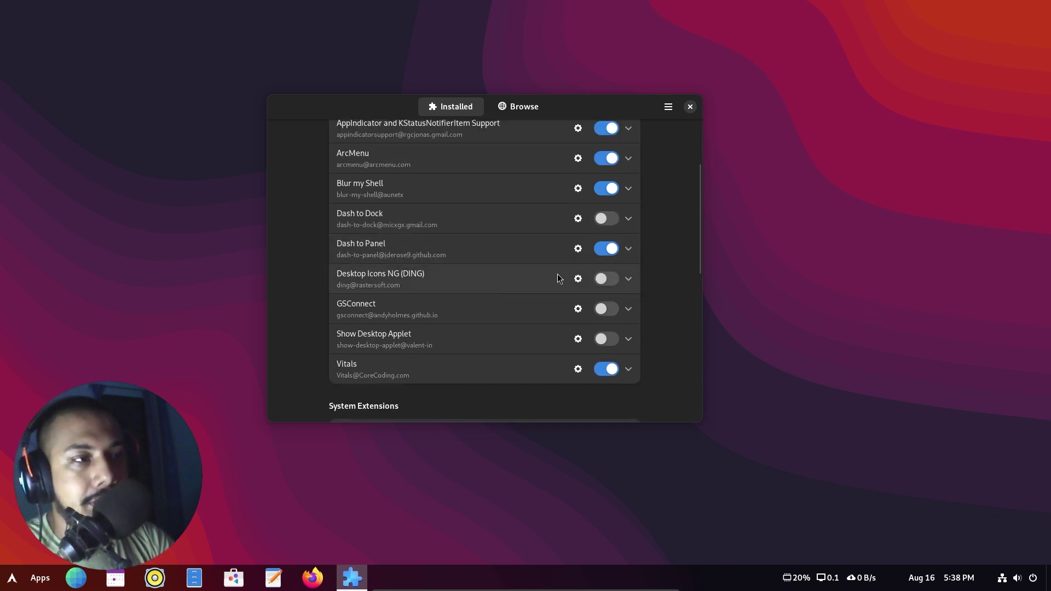
click(607, 280)
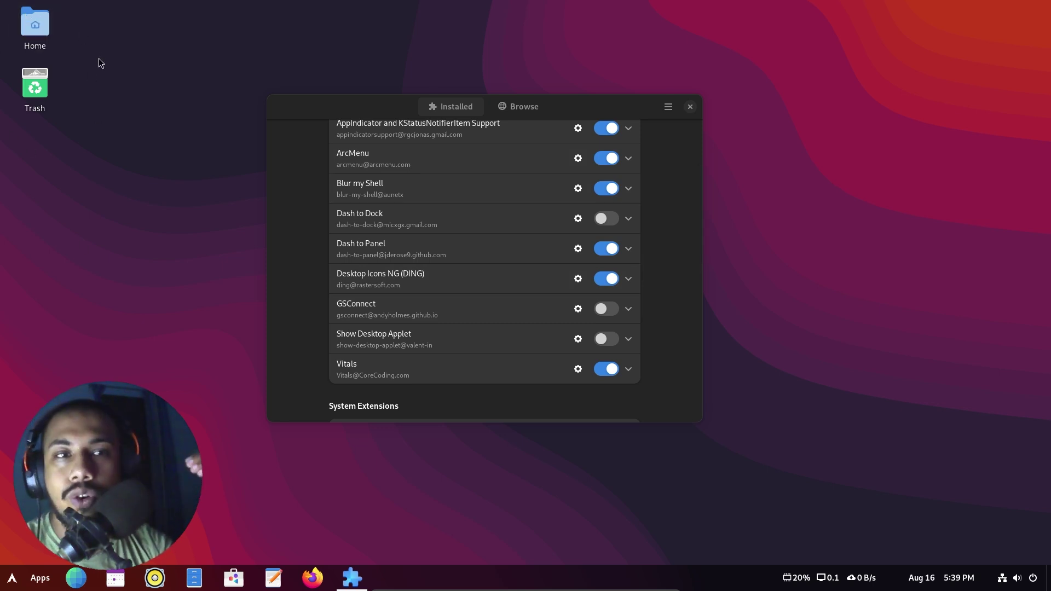
Open the Desktop folder in Files and create a new folder named test in it
click(194, 578)
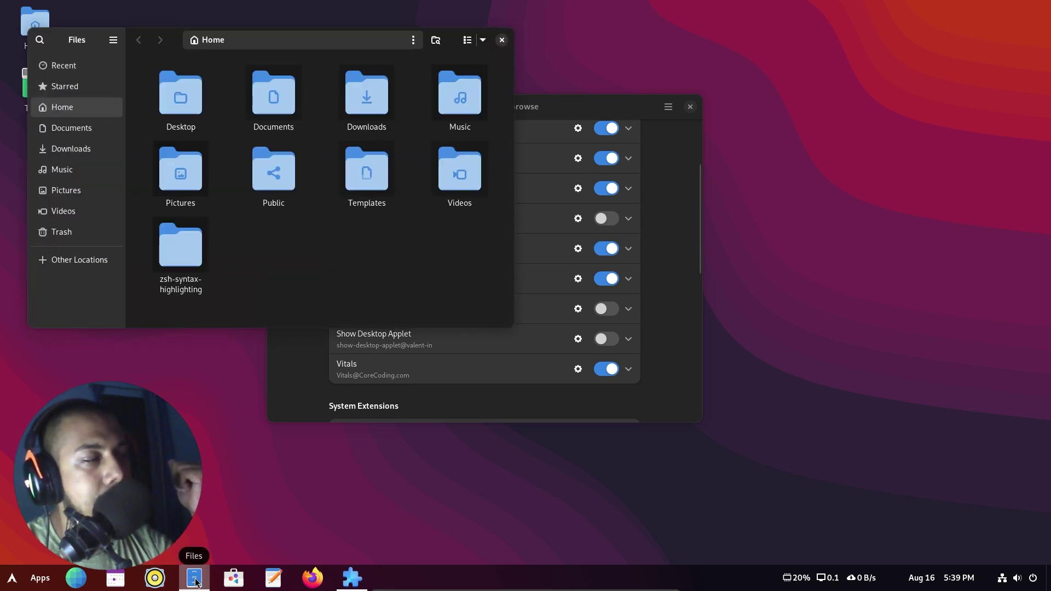
double_click(182, 109)
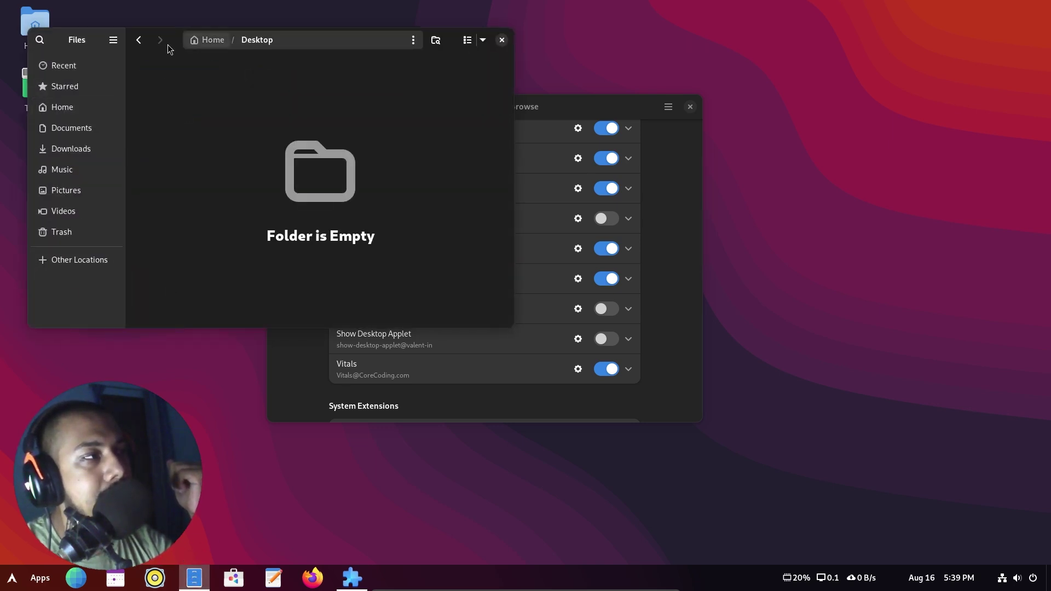
drag(173, 39, 293, 129)
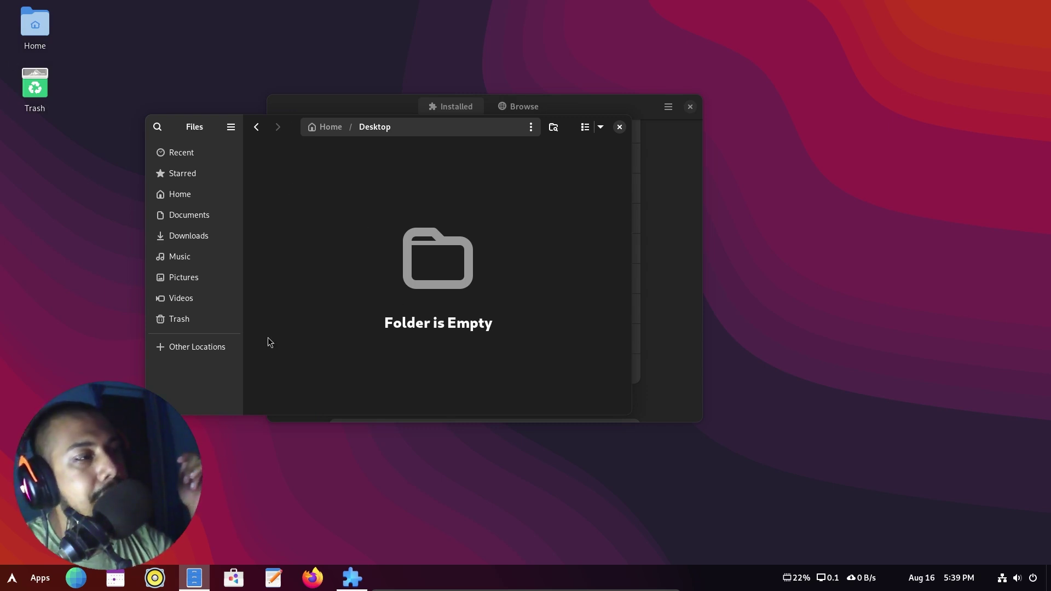
right_click(392, 204)
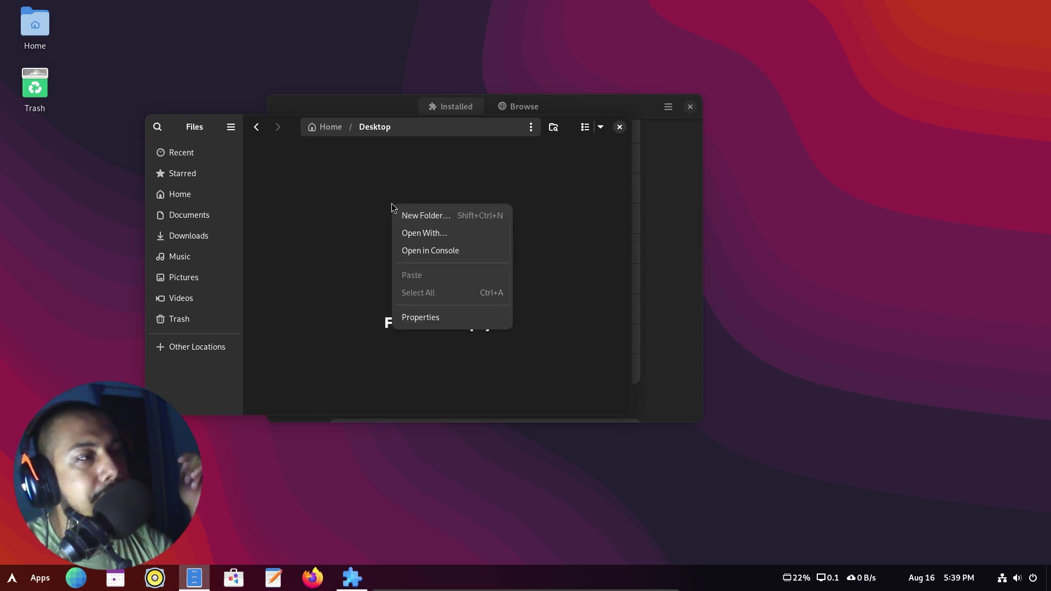
click(425, 216)
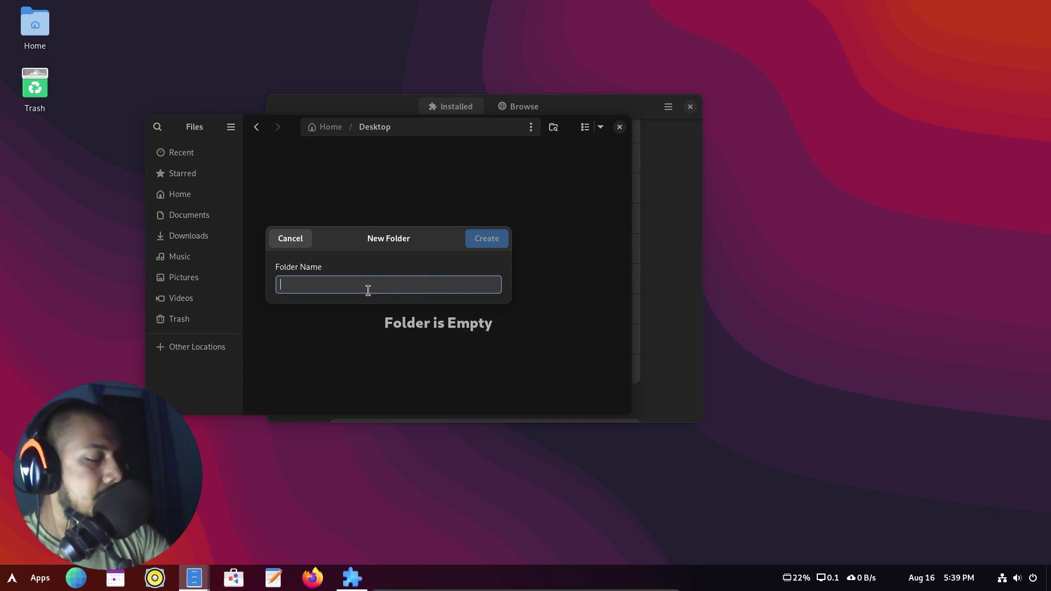
text(test)
click(476, 241)
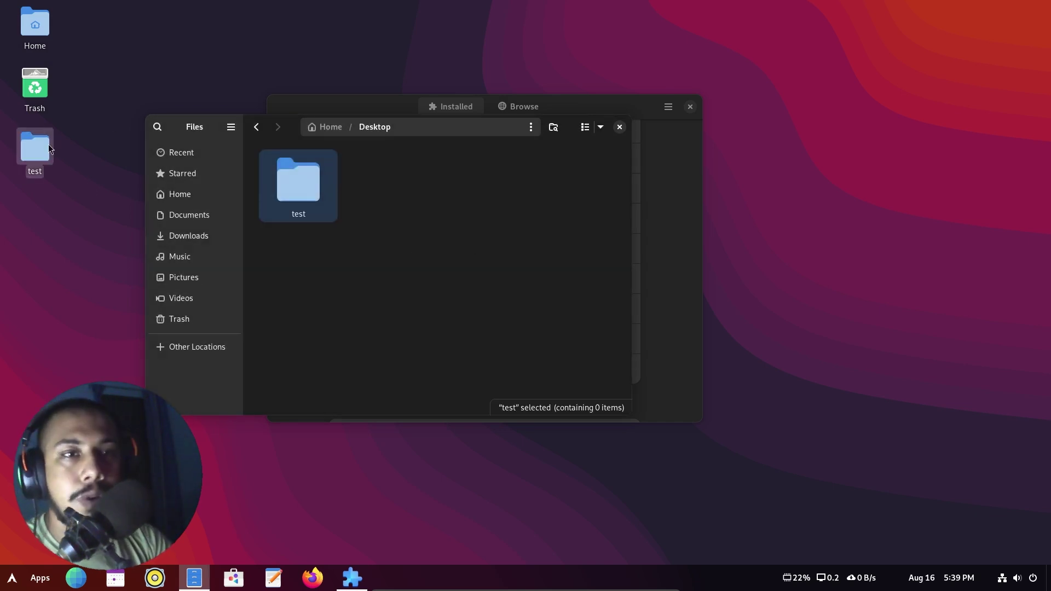
Delete the test folder from the Desktop folder and close Files
click(355, 232)
click(290, 199)
key(Delete)
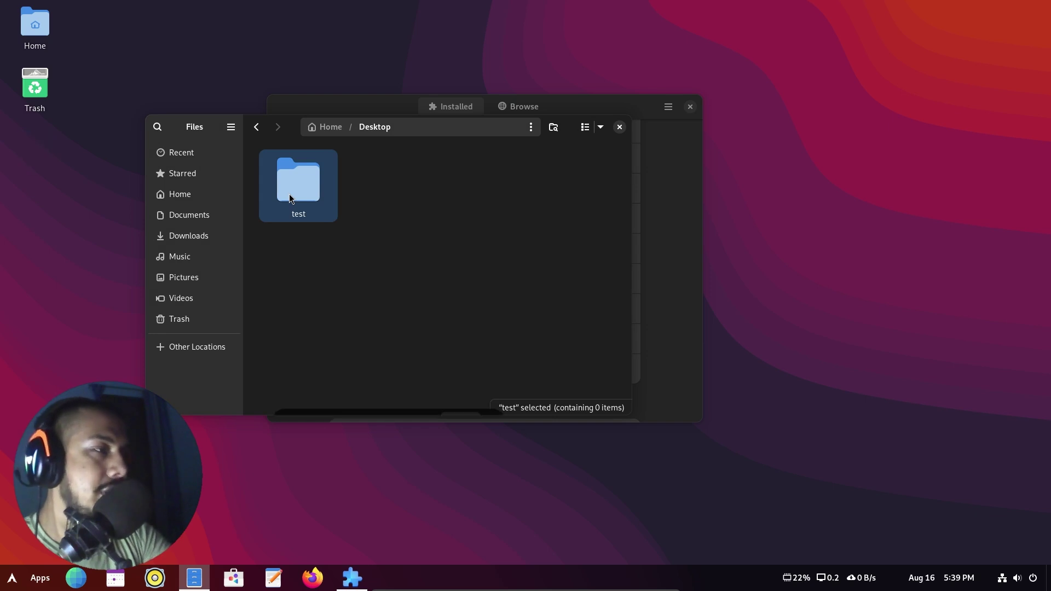
click(619, 127)
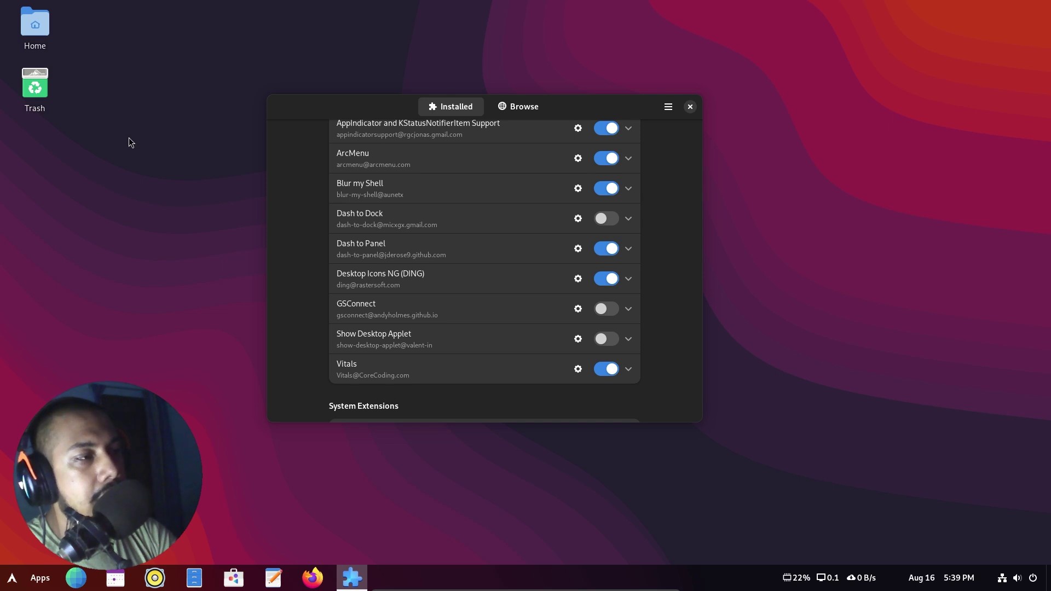
Examine the GSConnect settings, including the device list, browser add-ons and KDE Connect download links, and close them
scroll(350, 280, up, 1)
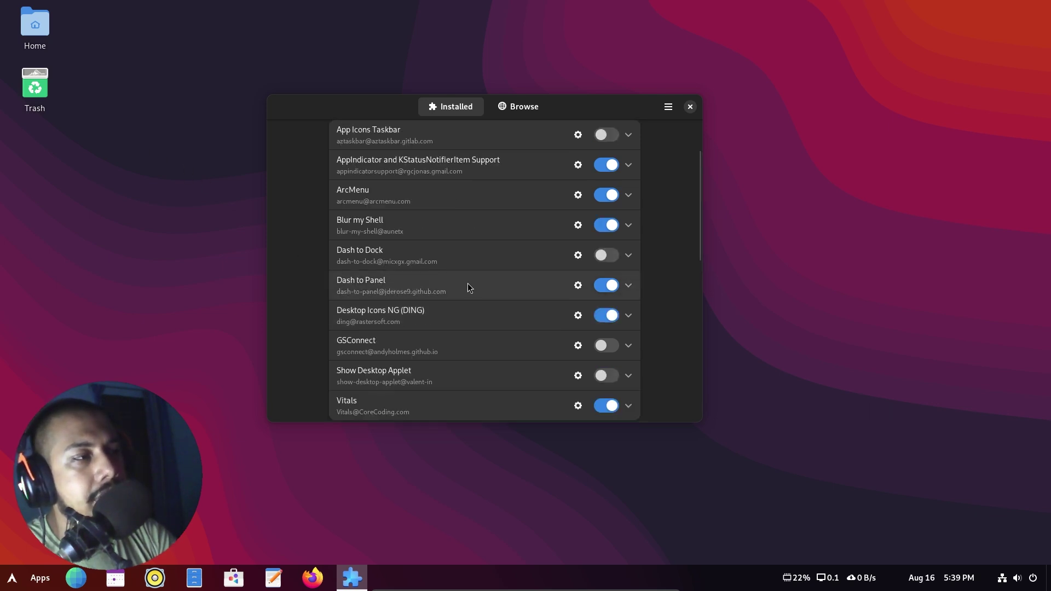
scroll(468, 284, up, 1)
scroll(481, 279, down, 3)
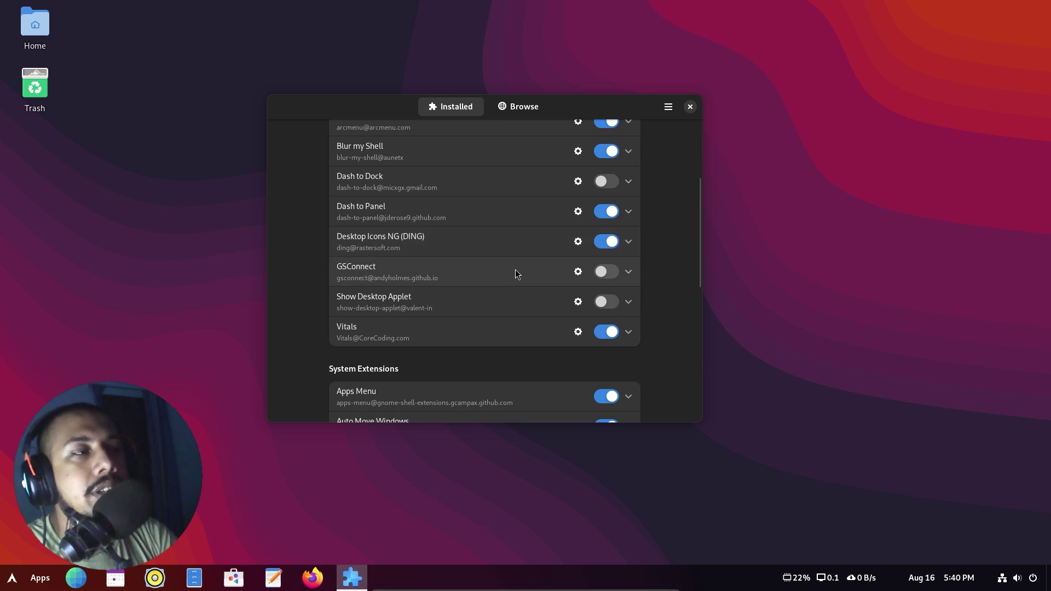
scroll(518, 274, up, 1)
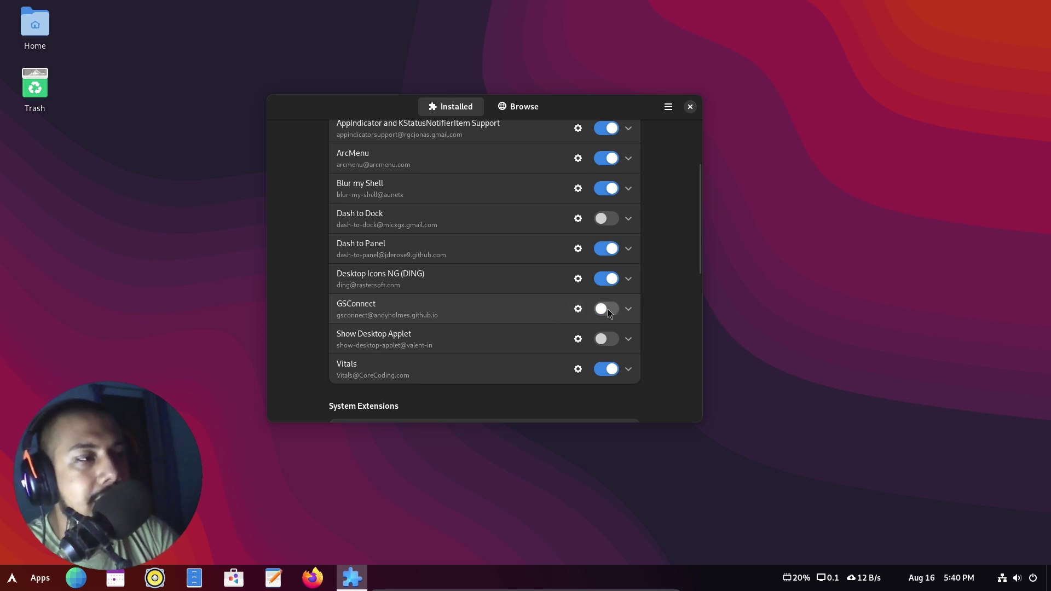
click(578, 309)
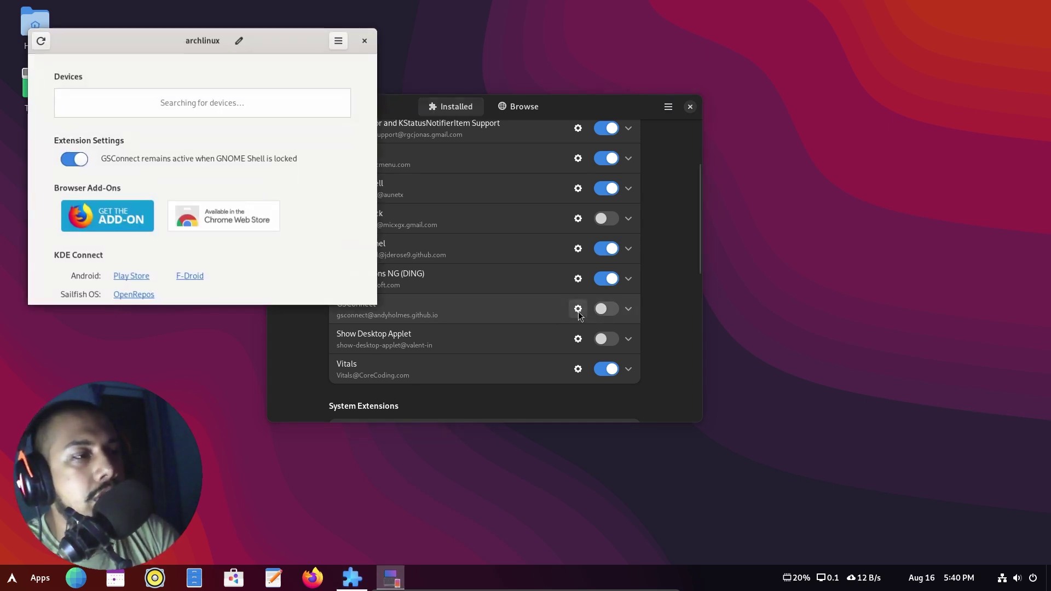
drag(207, 40, 310, 84)
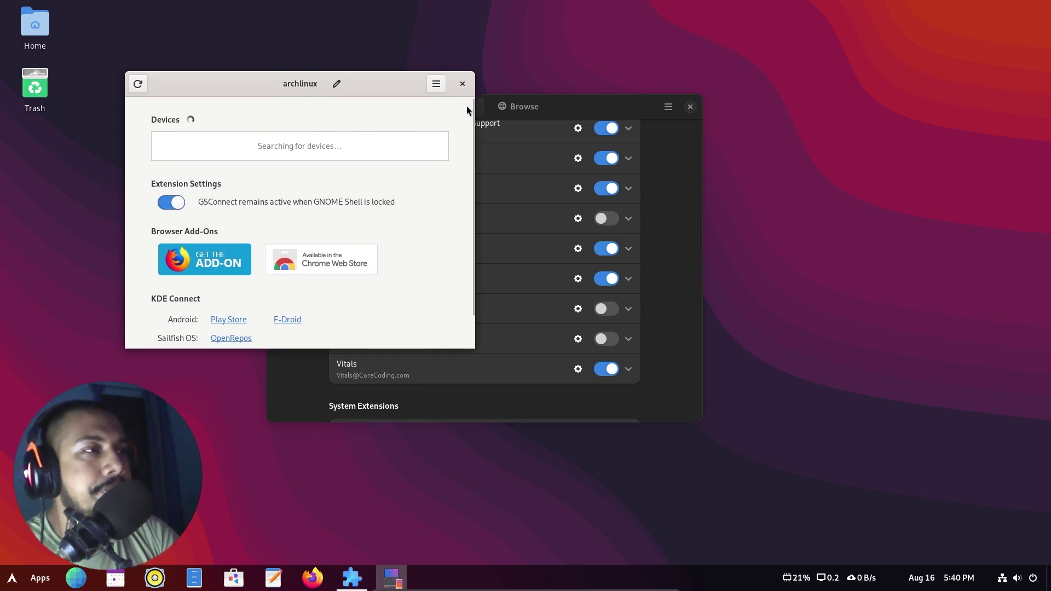
click(464, 84)
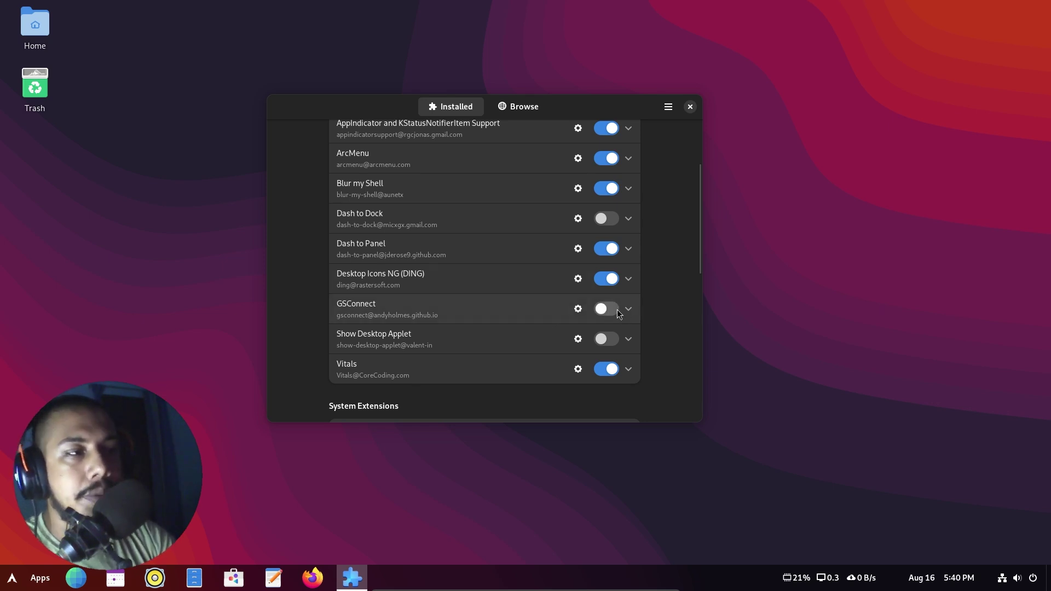
click(578, 309)
scroll(244, 221, down, 1)
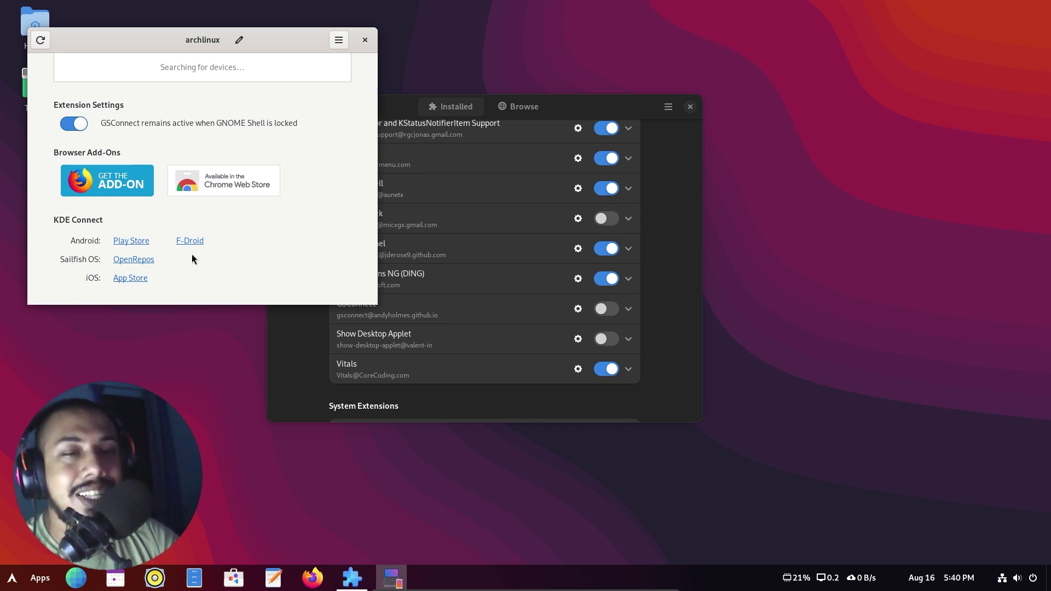
click(366, 40)
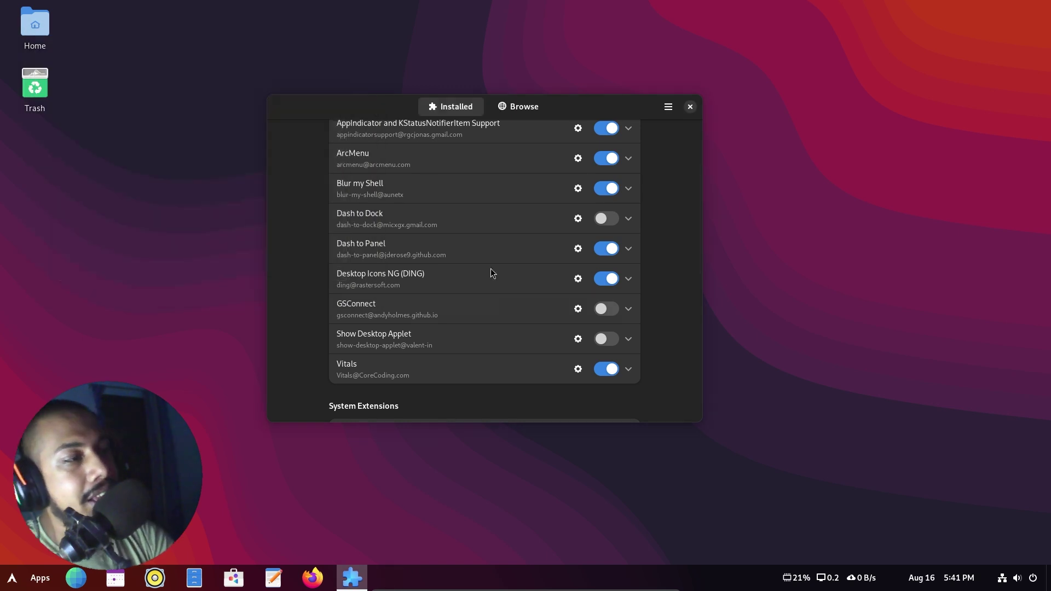
Enable Show Desktop Applet and open Firefox, Files and Web windows for trying it out
click(608, 341)
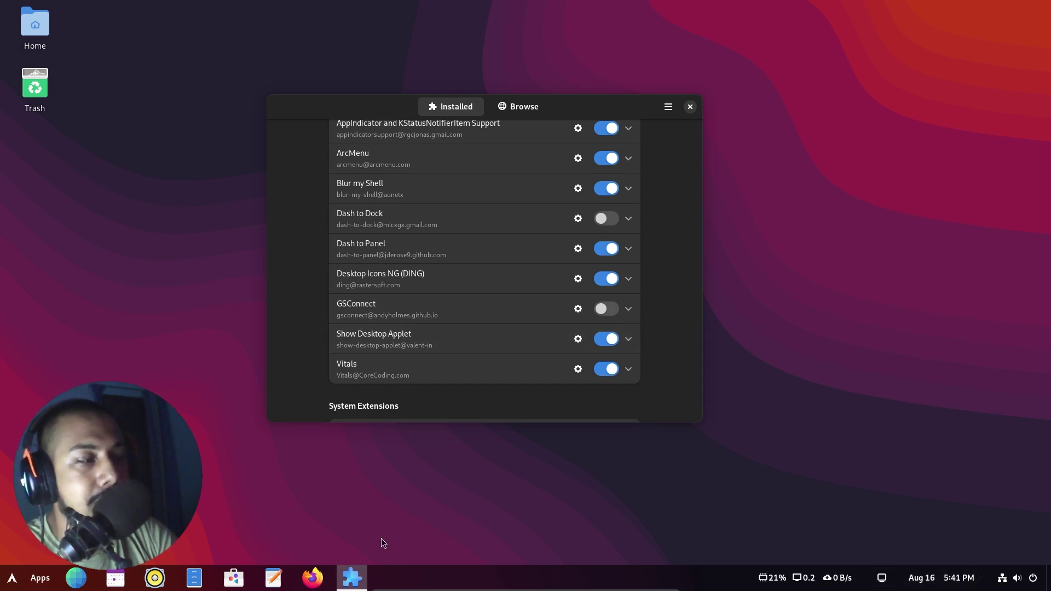
click(313, 579)
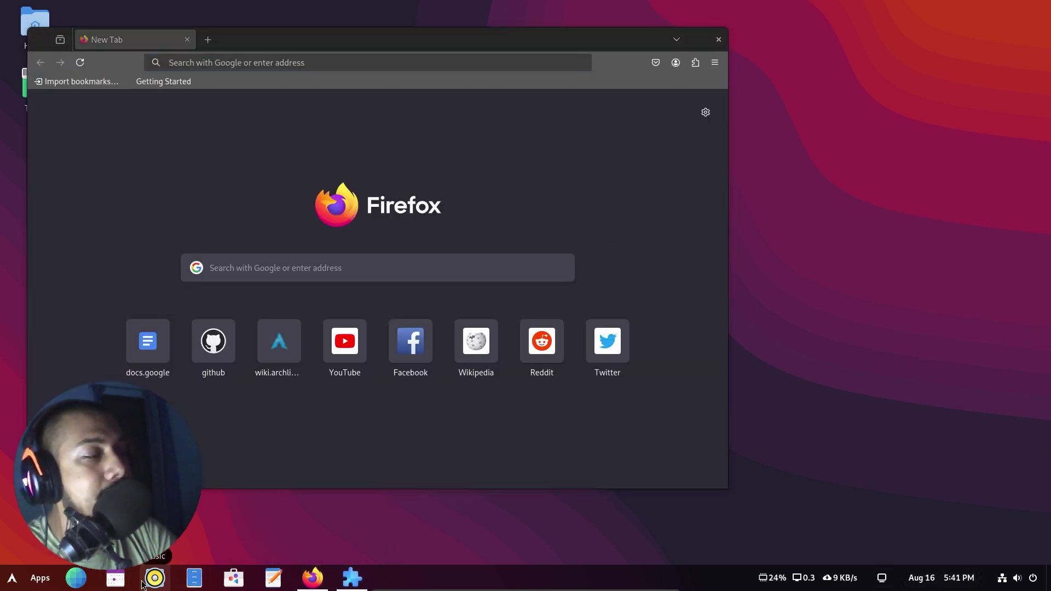
click(76, 578)
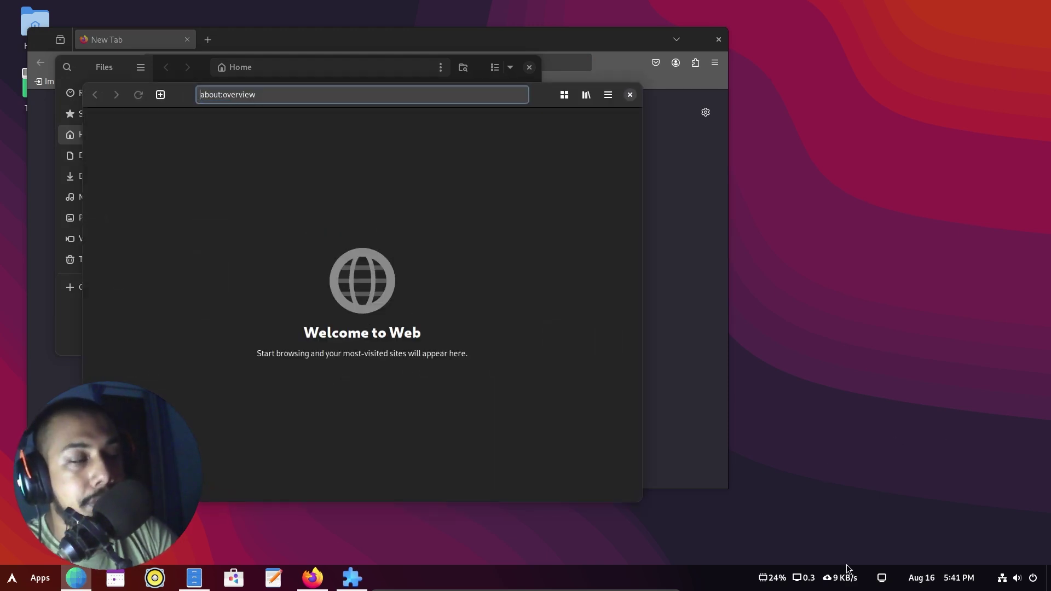
Hide and restore all open windows repeatedly with the Show Desktop applet, and try the same with Dash to Panel's own show-desktop control
click(879, 580)
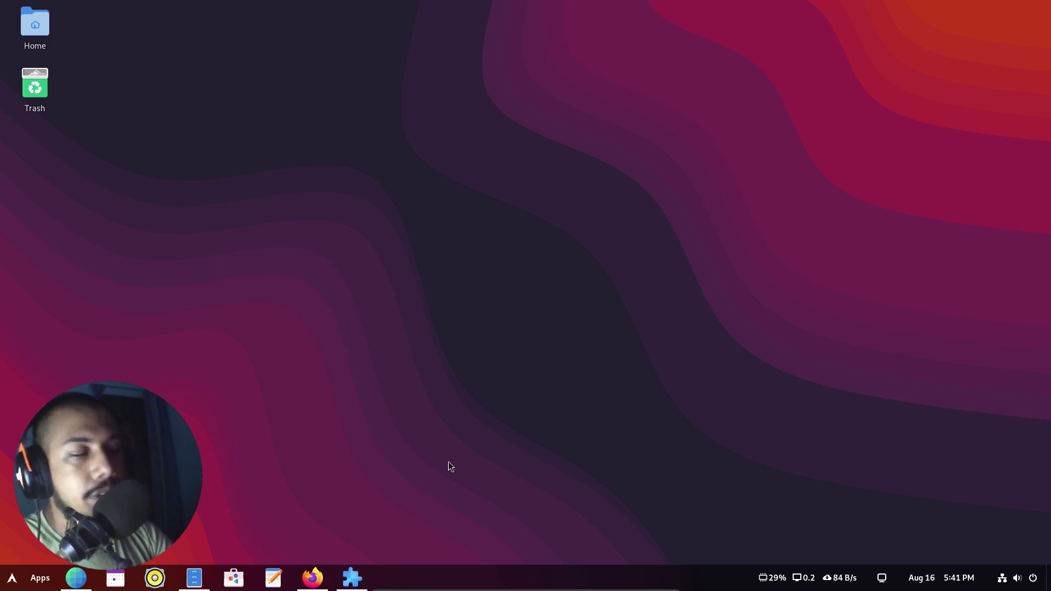
click(888, 585)
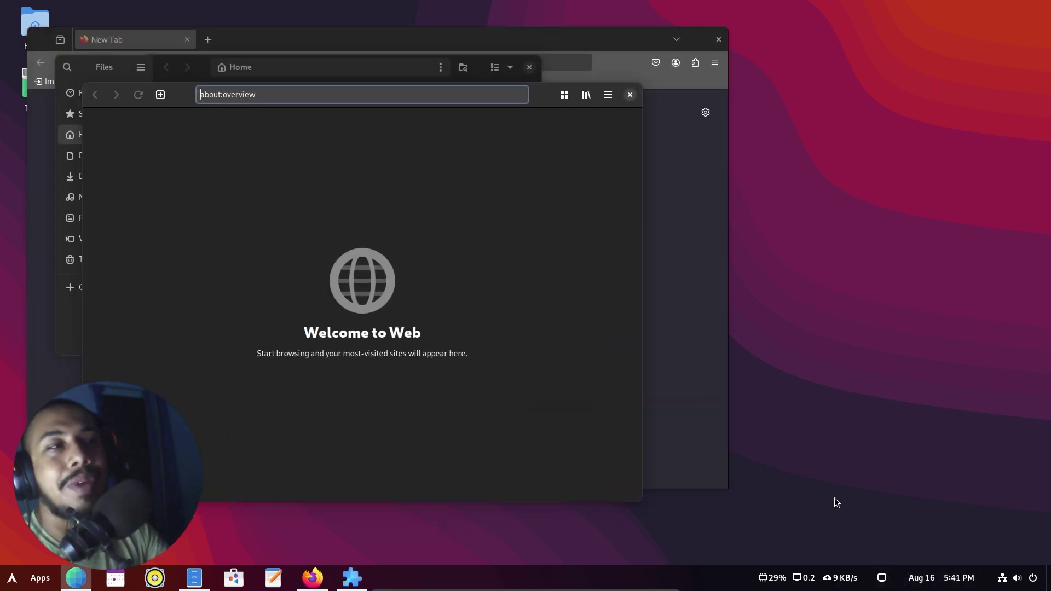
click(883, 586)
click(883, 586)
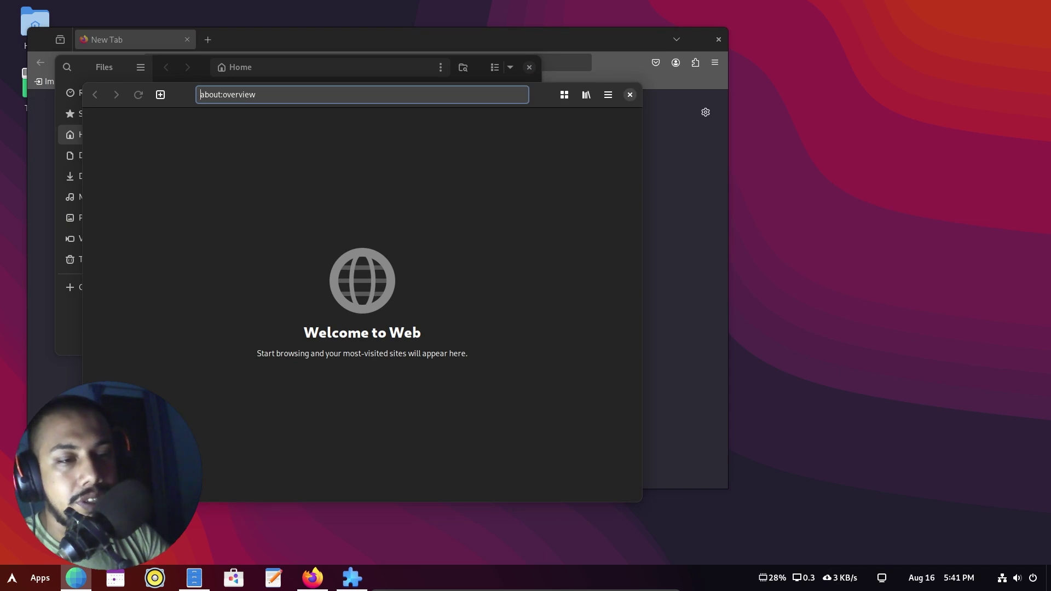
click(1047, 580)
click(1048, 580)
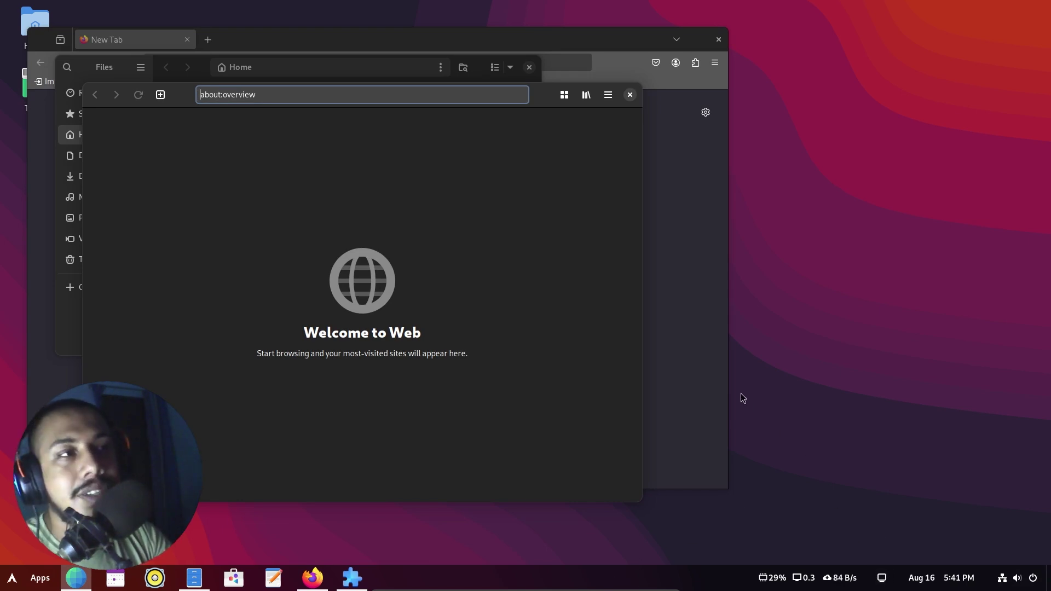
Close the Web, Files and Firefox windows
click(630, 94)
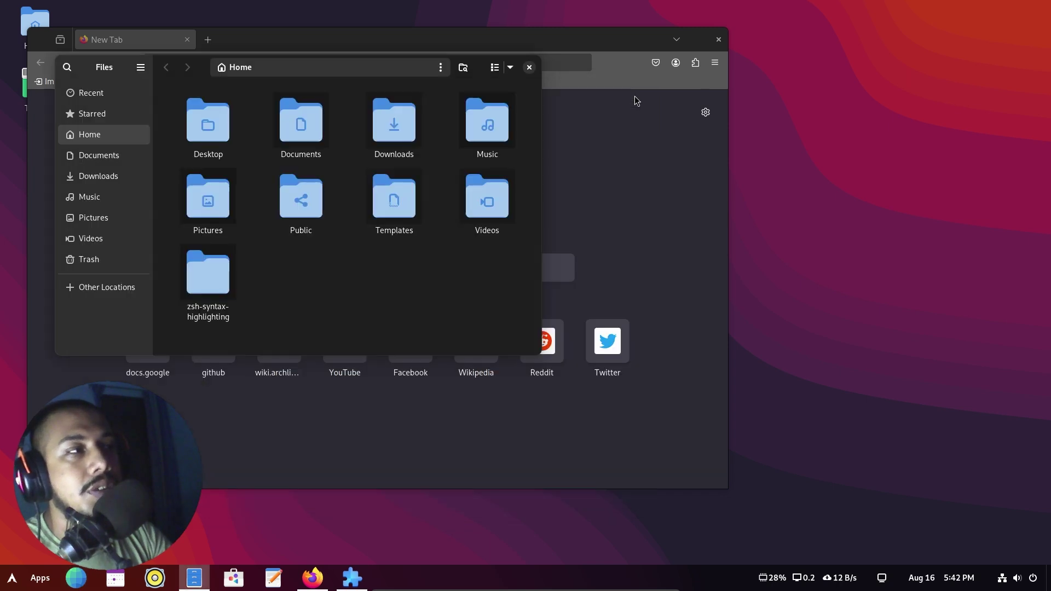
click(529, 67)
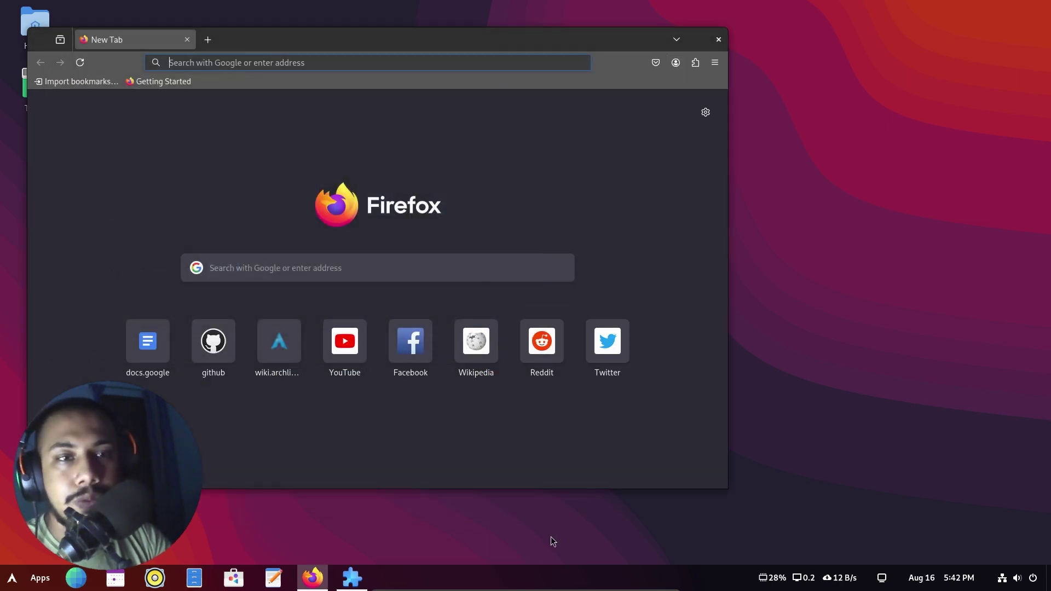
click(719, 39)
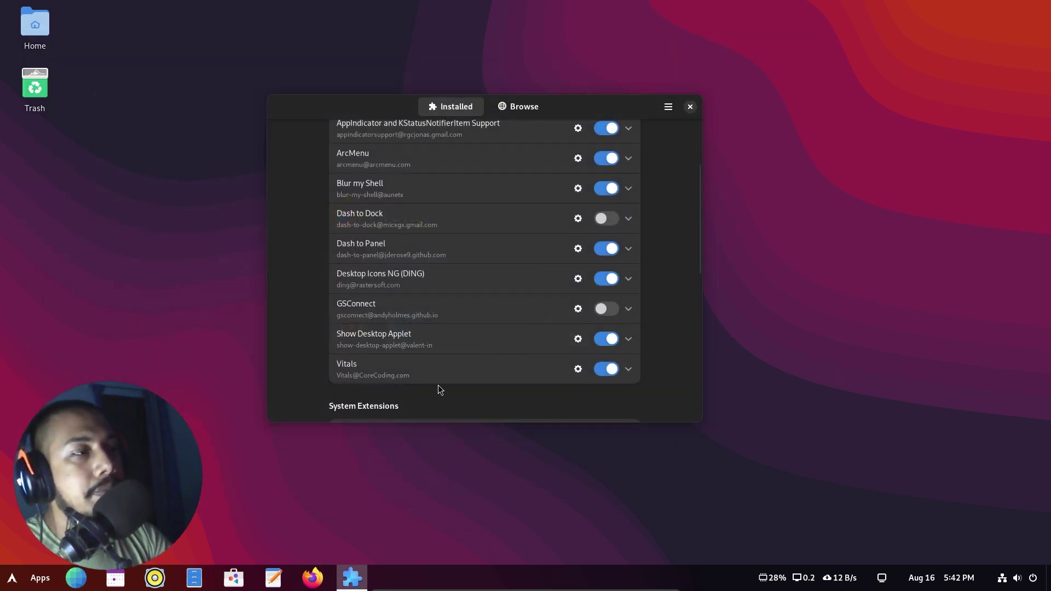
Switch Dash to Panel off and back on, disable Show Desktop Applet and close Extension Manager
click(602, 250)
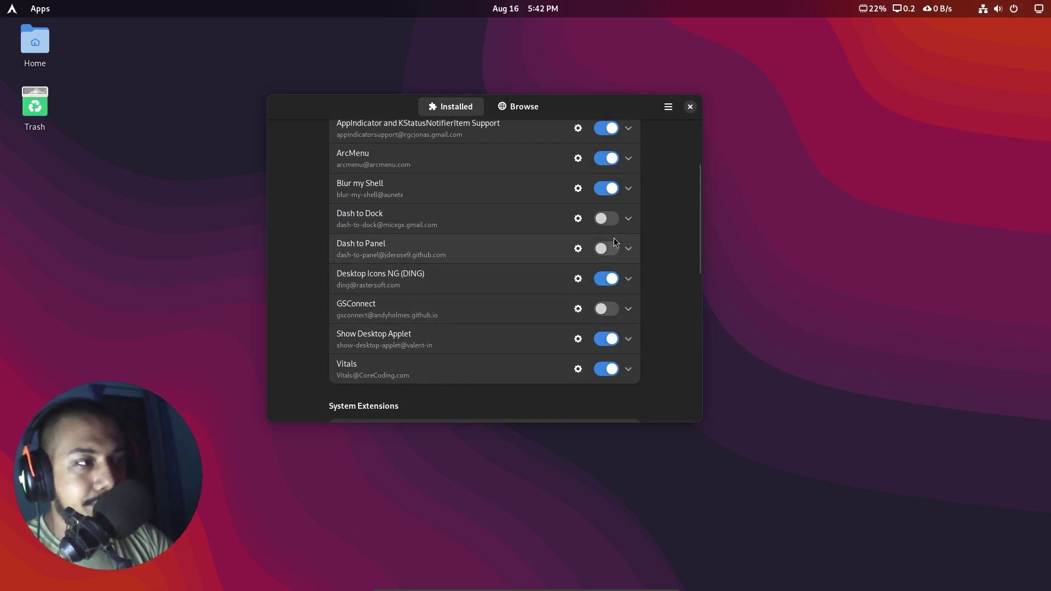
click(605, 247)
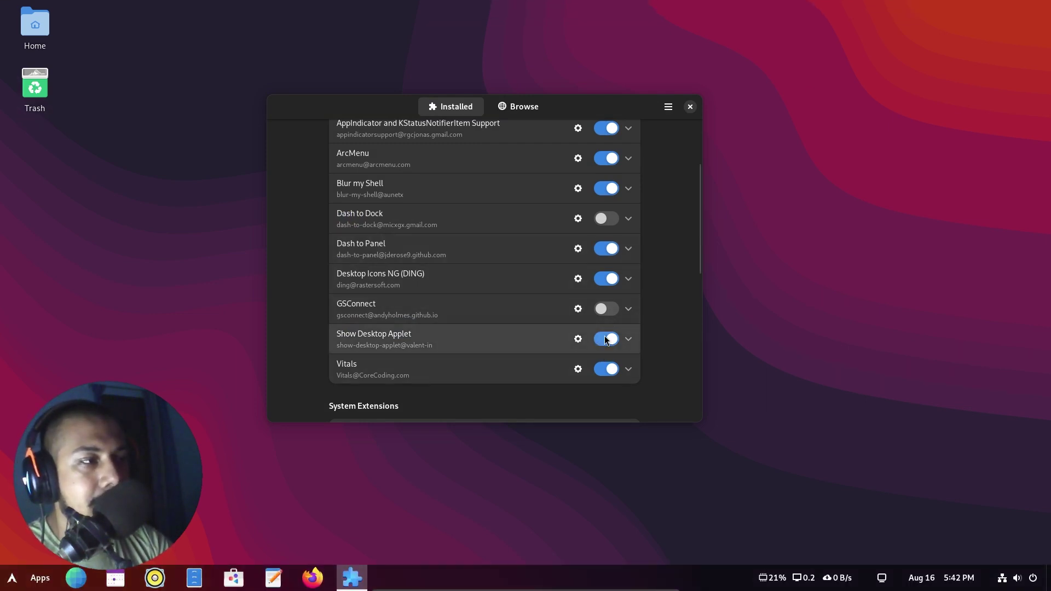
click(606, 340)
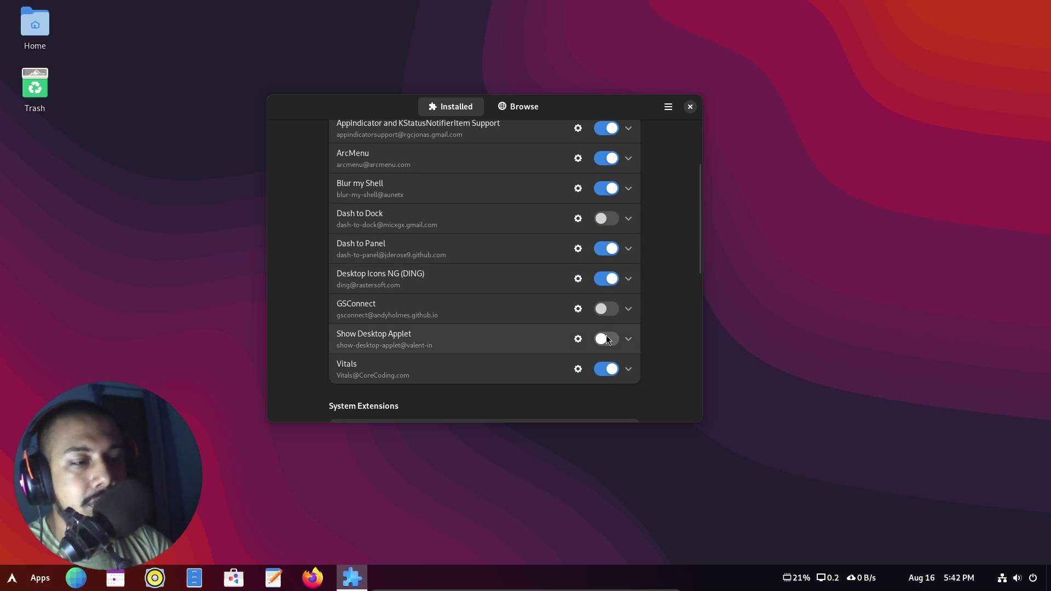
click(689, 108)
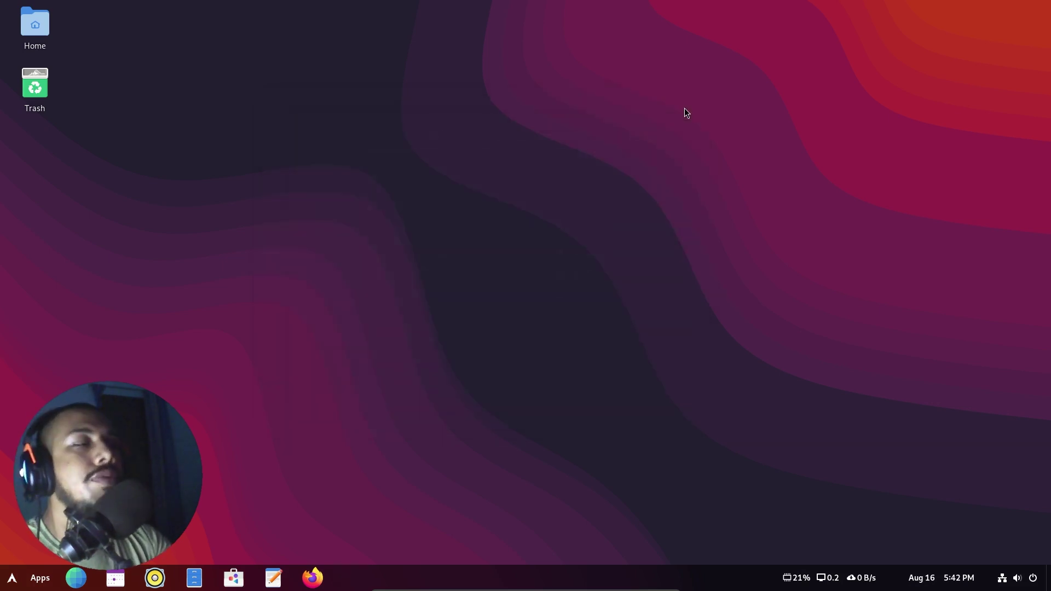